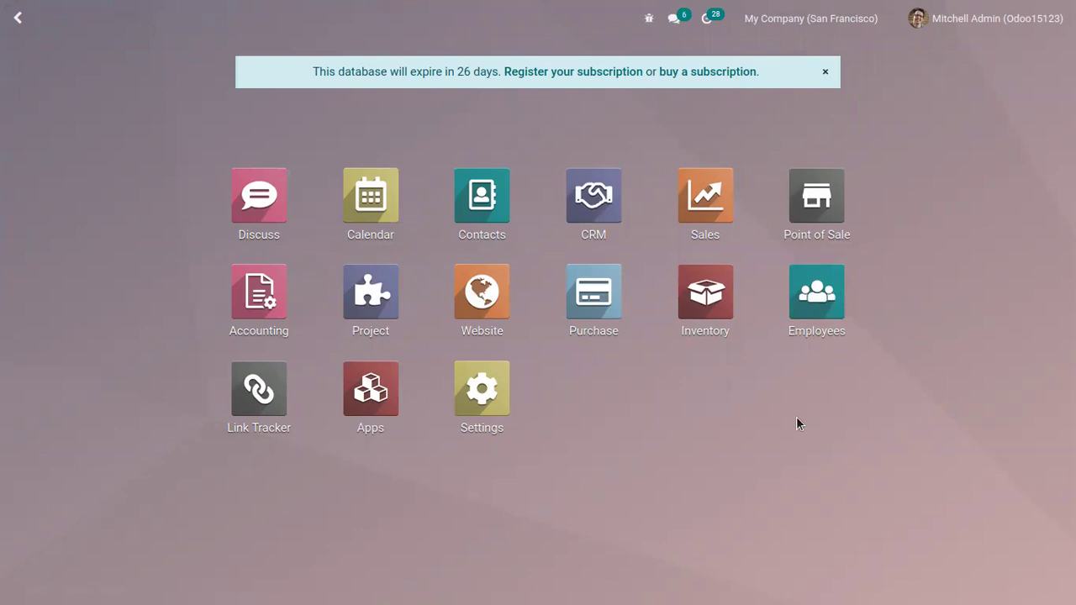
Open the Shops point of sale session with opening cash of 1 × ₹100, 2 × ₹200, 3 × ₹500 and 4 × ₹2000.
left_click(817, 216)
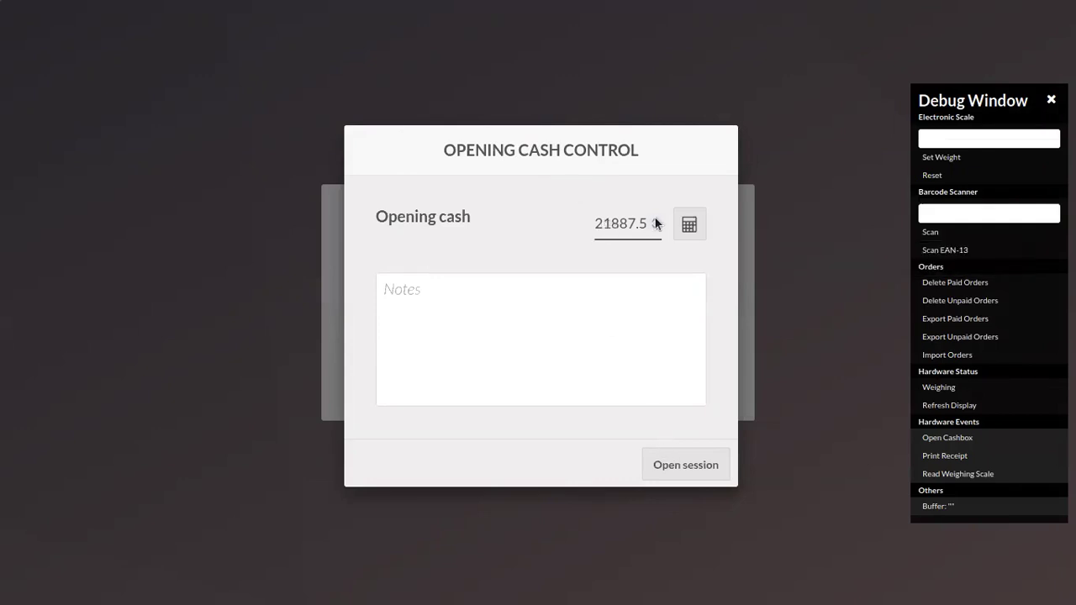
left_click(689, 225)
left_click(580, 332)
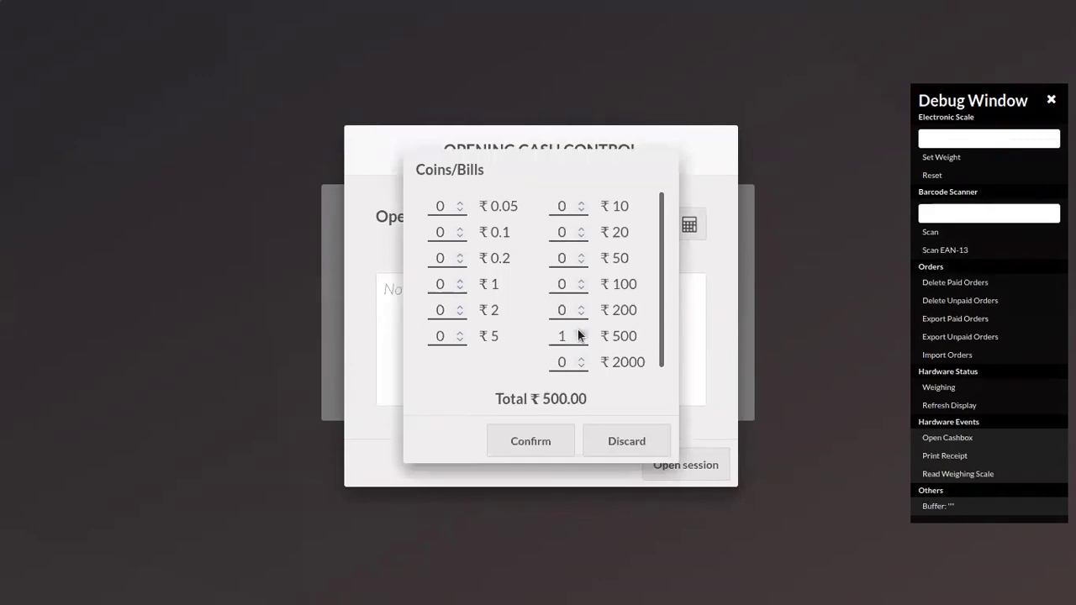
left_click(580, 361)
left_click(581, 308)
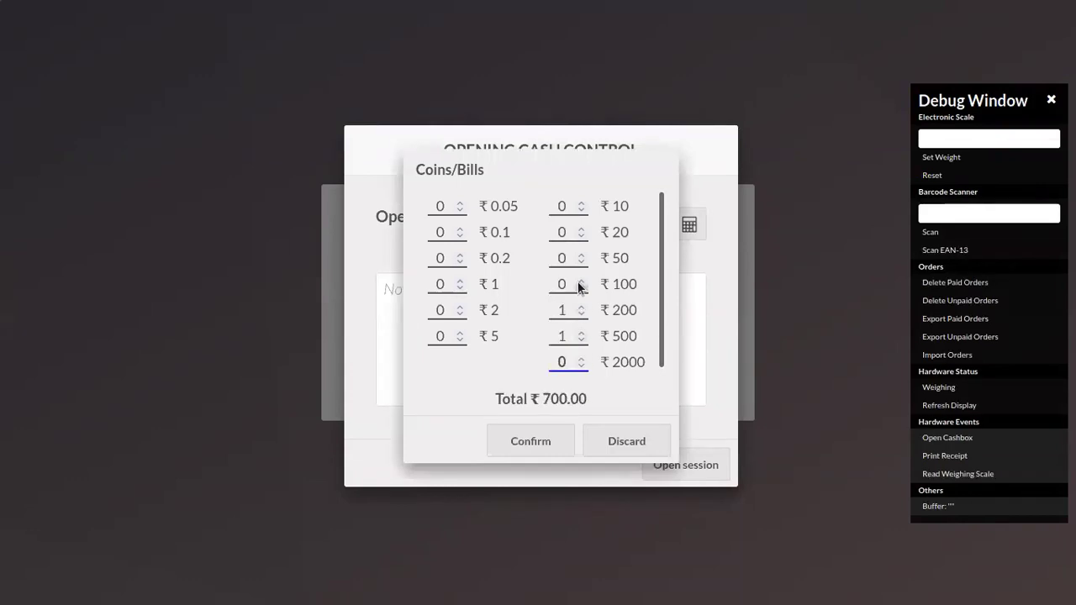
left_click(582, 359)
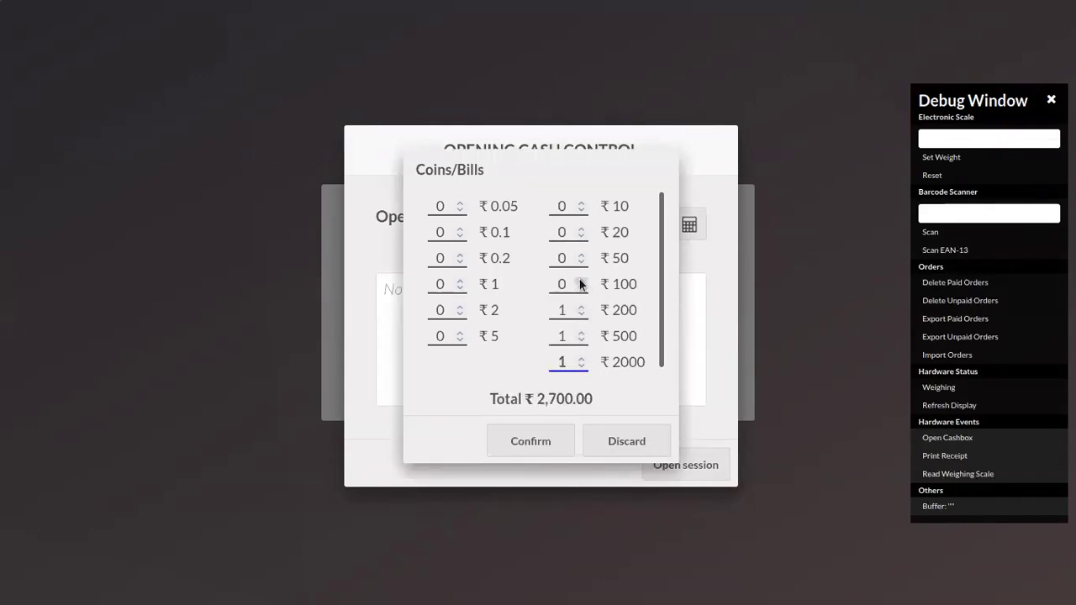
left_click(582, 280)
left_click(580, 359)
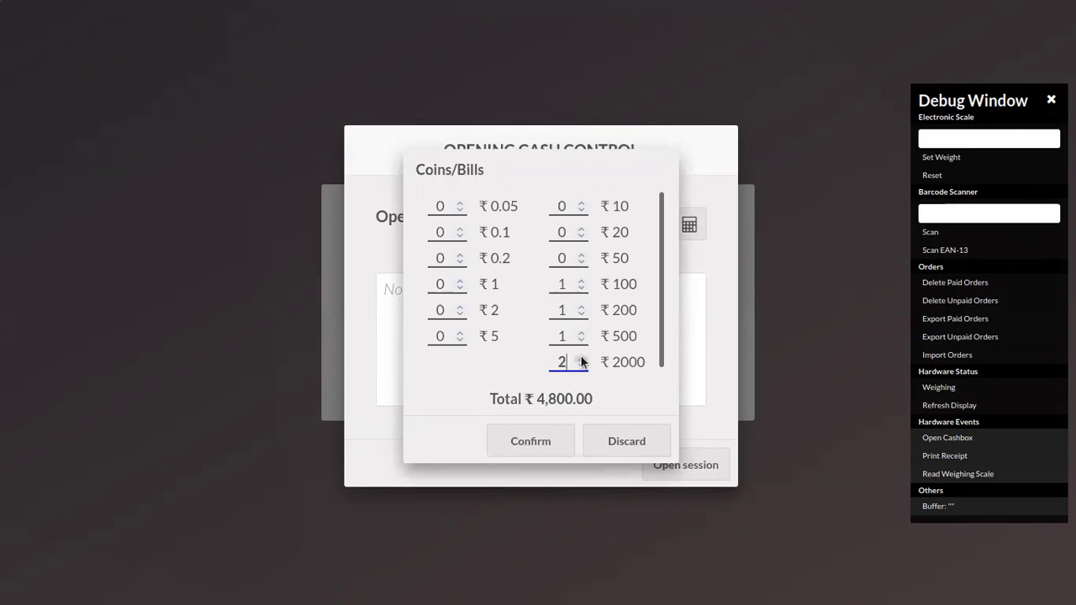
double_click(580, 359)
left_click(582, 334)
left_click(582, 333)
left_click(582, 308)
left_click(562, 439)
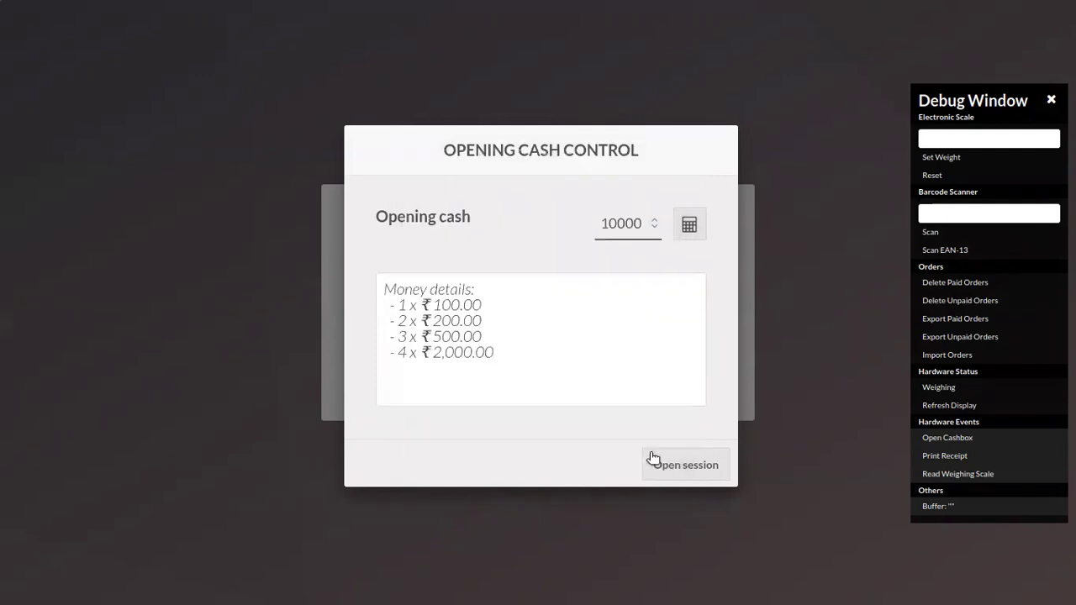
left_click(677, 466)
Choose the administrator as cashier and log in with the cashier's PIN.
left_click(600, 293)
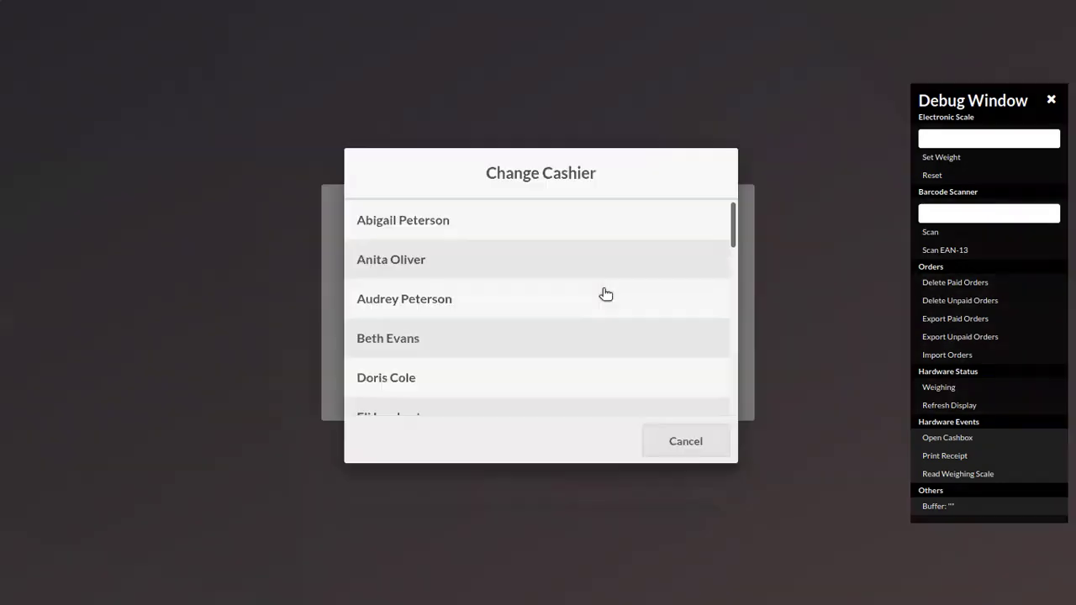
left_click_drag(735, 226, 735, 330)
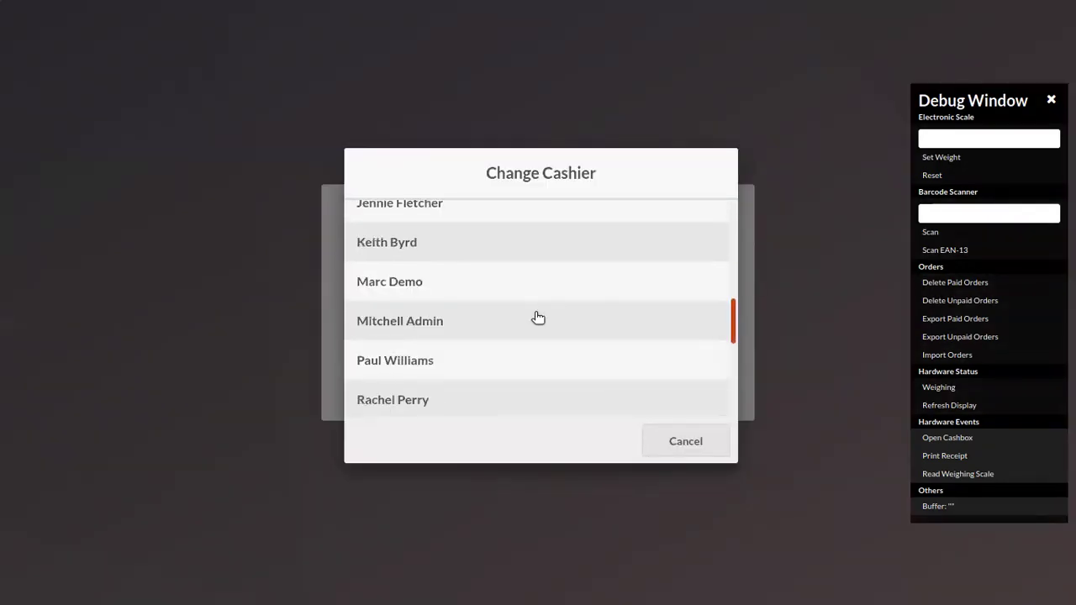
left_click(538, 317)
left_click(541, 378)
left_click(541, 378)
left_click(541, 379)
left_click(542, 380)
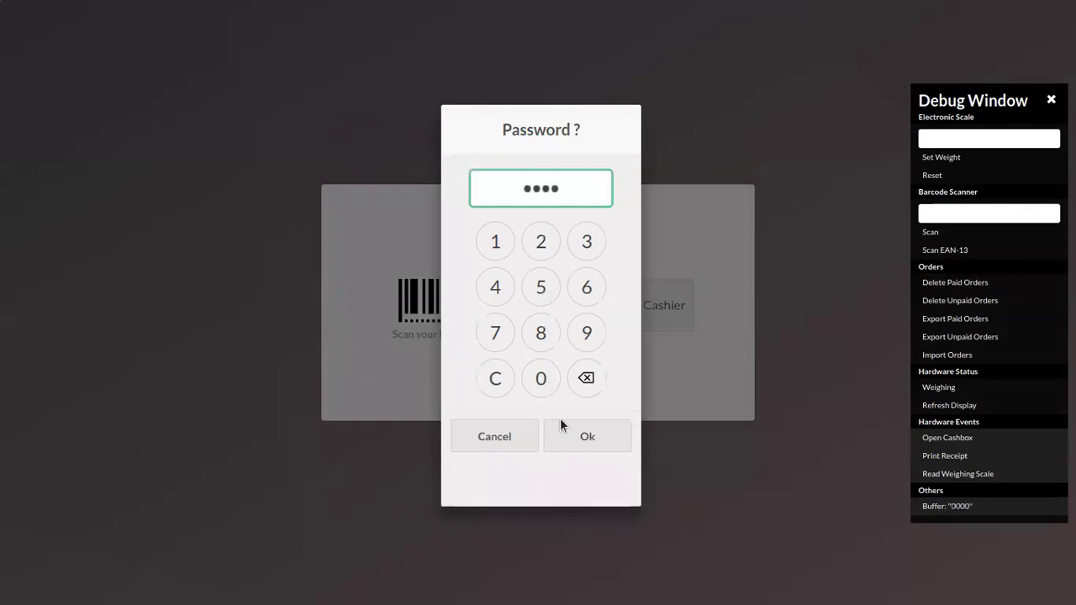
left_click(589, 437)
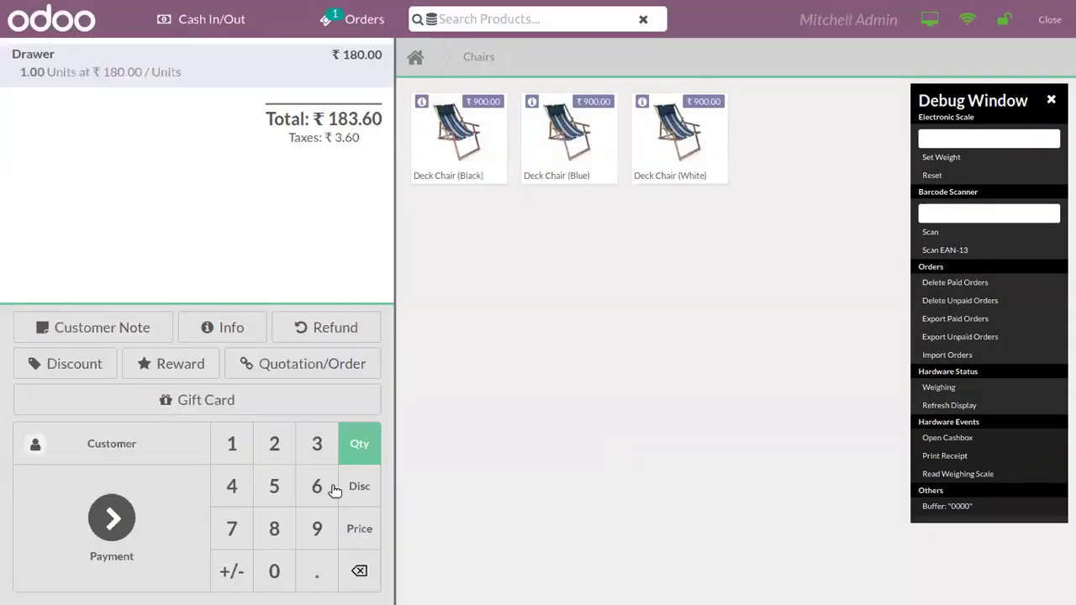
Remove the Drawer from the order and add one ArmChair, one Bed and one Book shelf from all products.
left_click(359, 572)
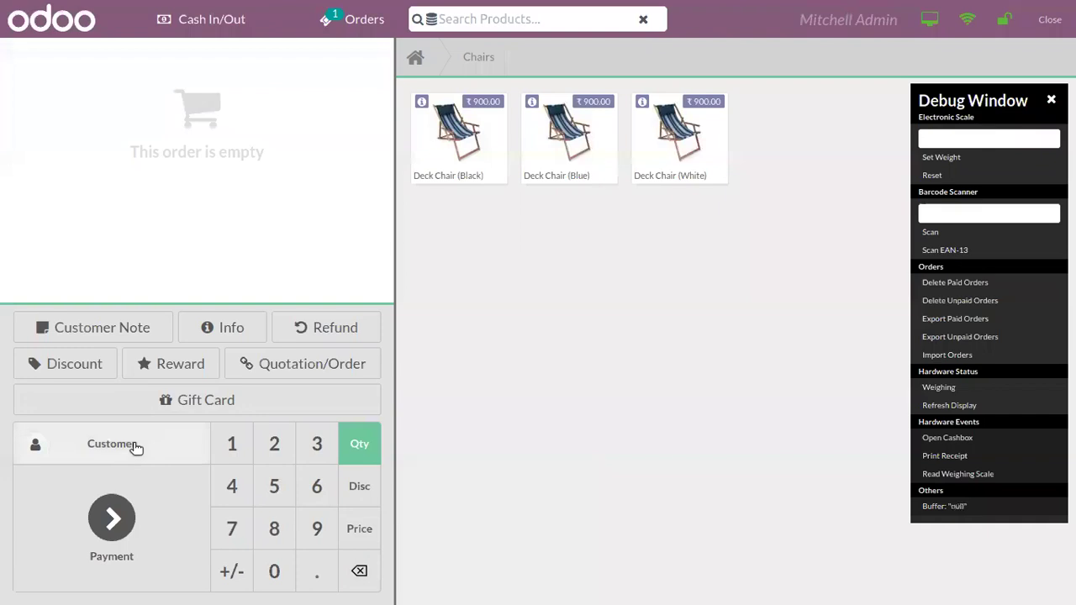
left_click(427, 60)
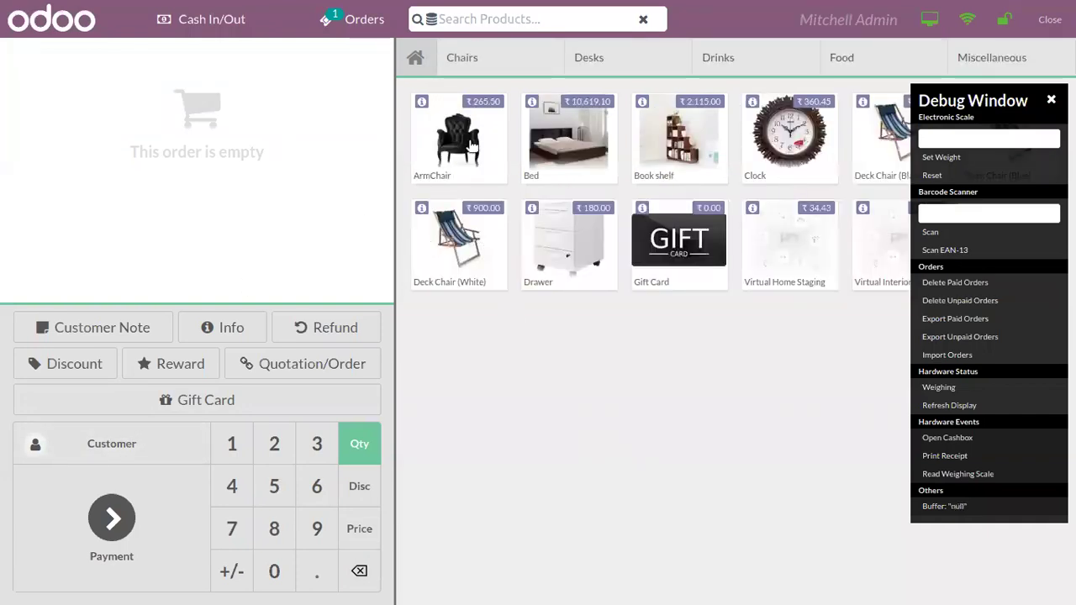
left_click(471, 145)
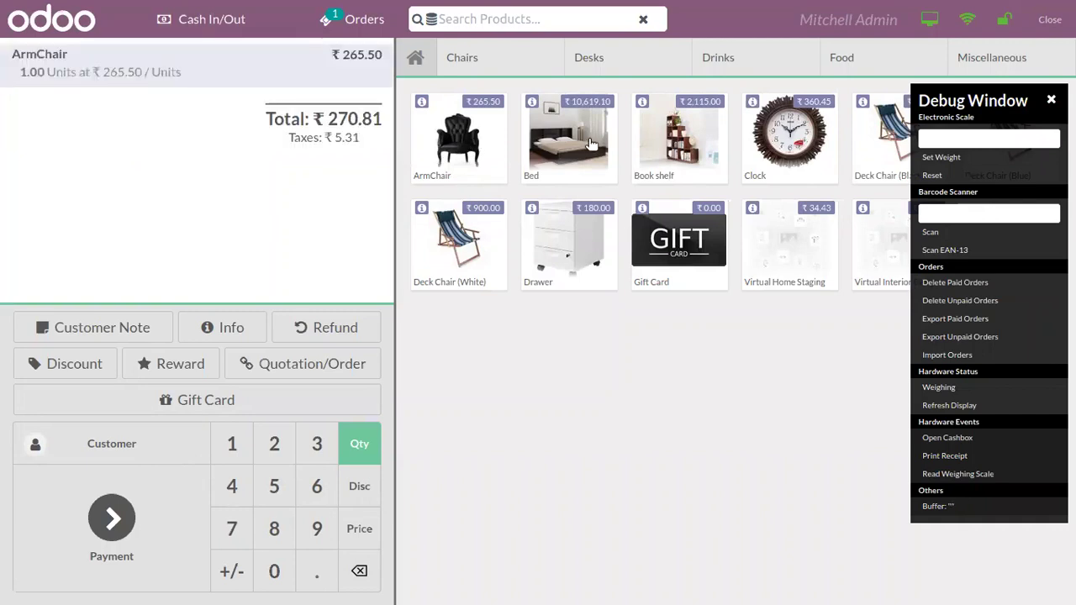
left_click(591, 145)
left_click(664, 147)
Set Azure Interior as the customer of the order.
left_click(84, 439)
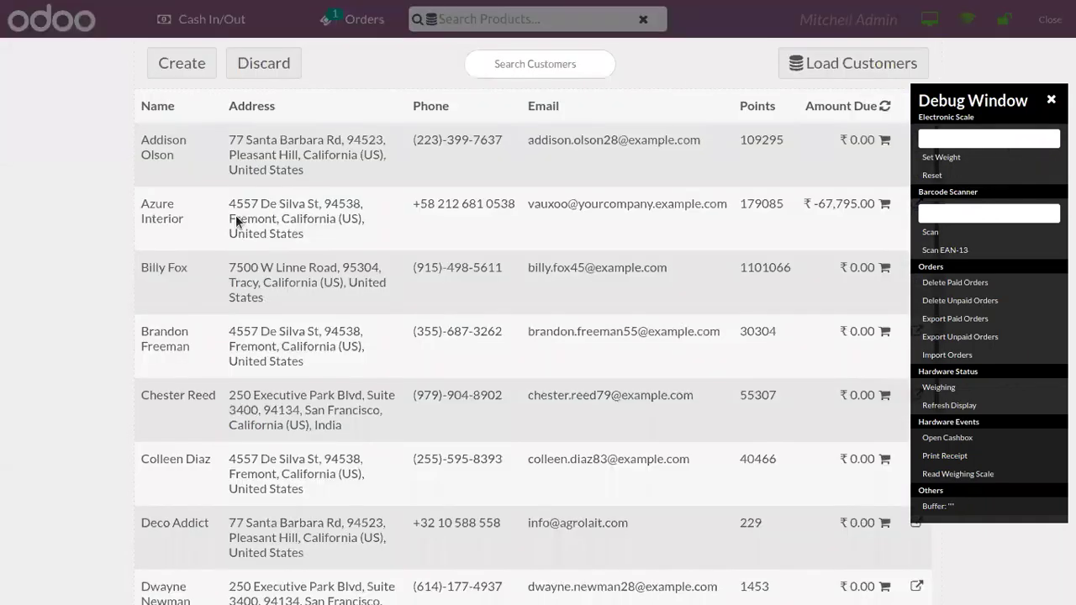
left_click(237, 222)
left_click(202, 63)
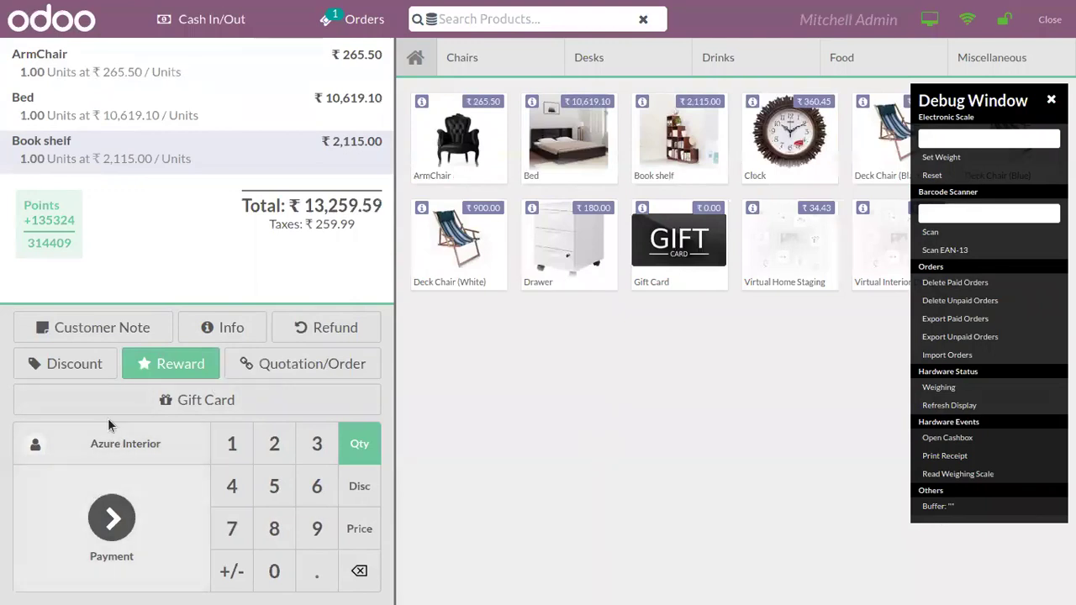
Pay the full order amount in Cash, request an invoice and validate the payment.
left_click(113, 519)
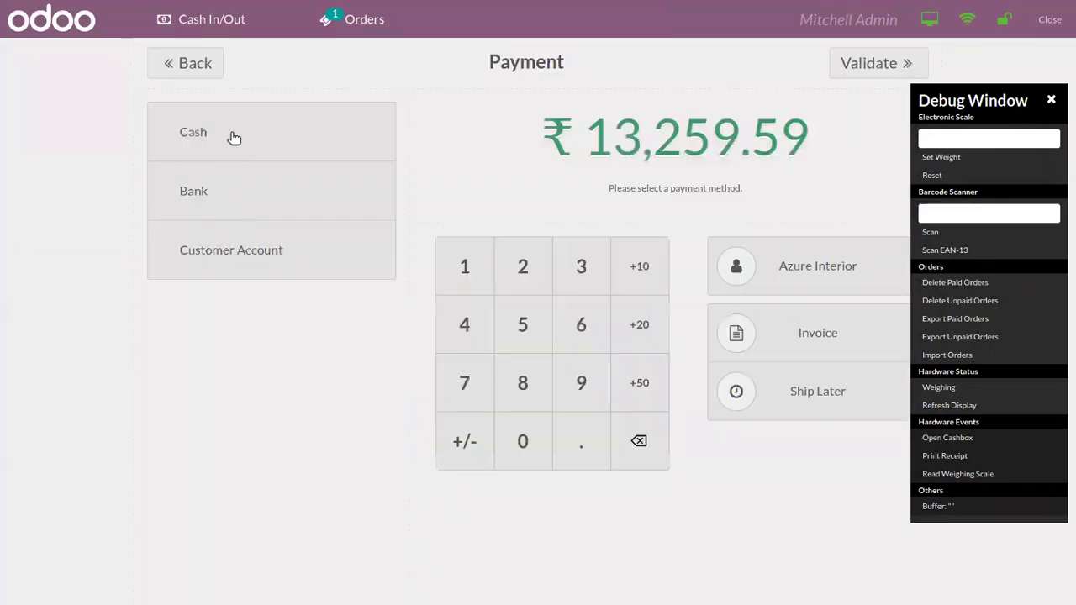
left_click(233, 138)
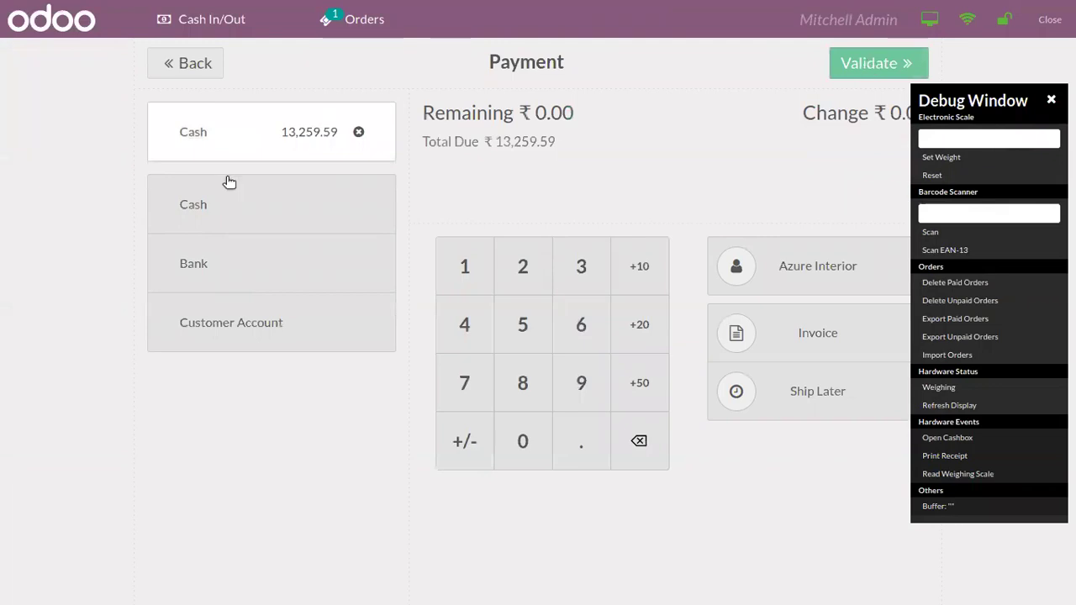
left_click(811, 330)
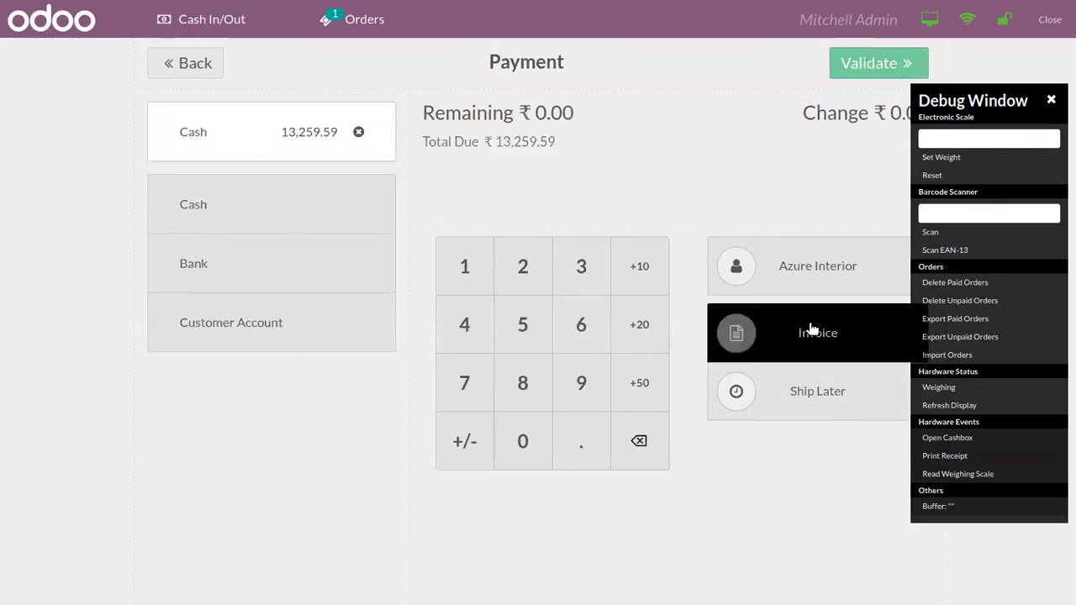
left_click(857, 66)
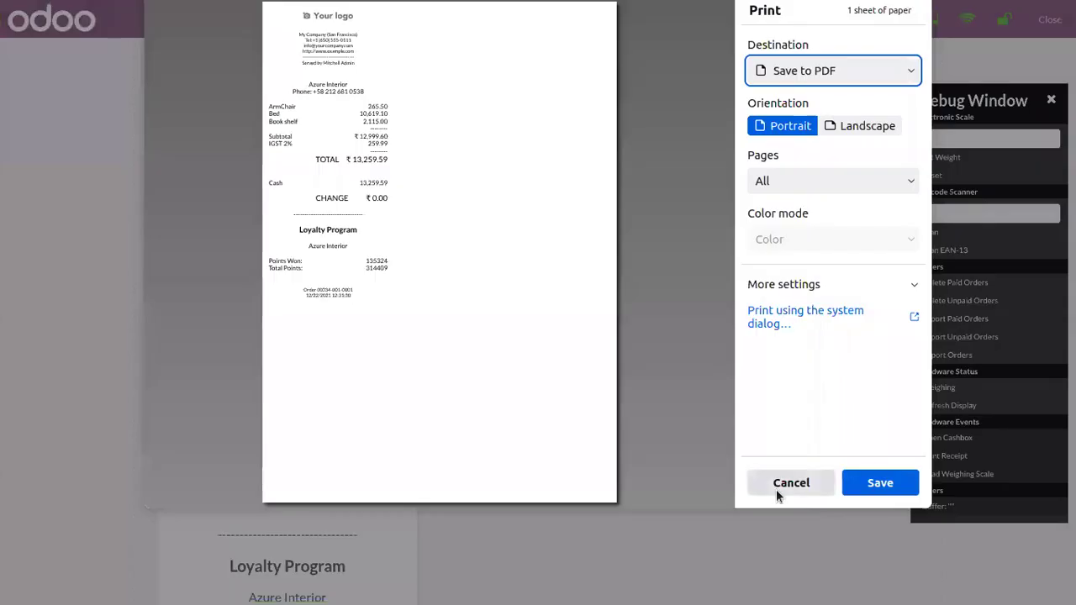
Cancel printing, review the on-screen receipt down to its loyalty points and start a new order.
left_click(776, 490)
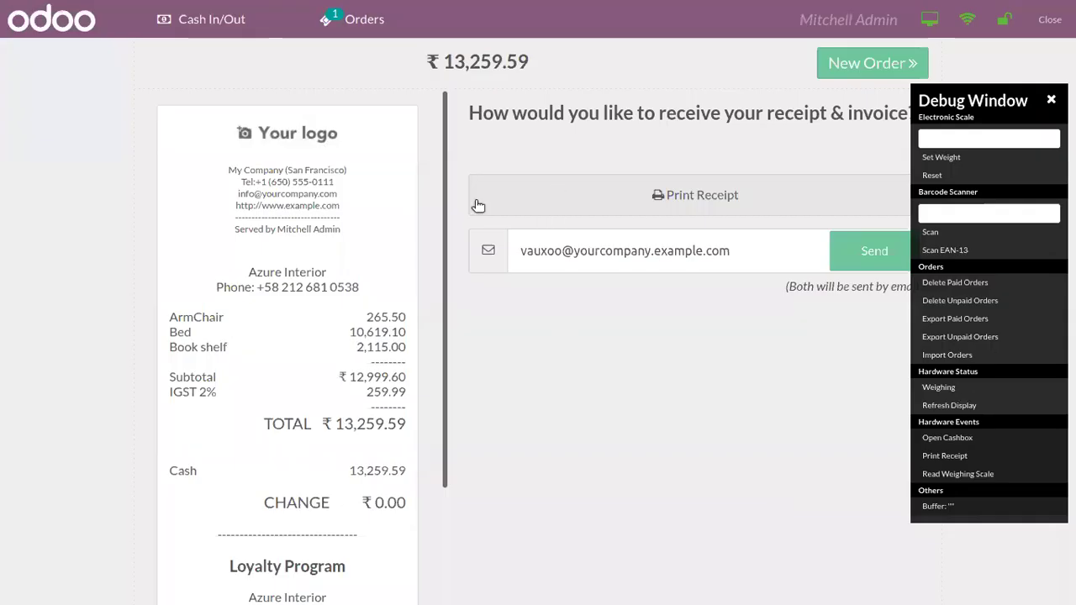
left_click_drag(447, 158, 466, 318)
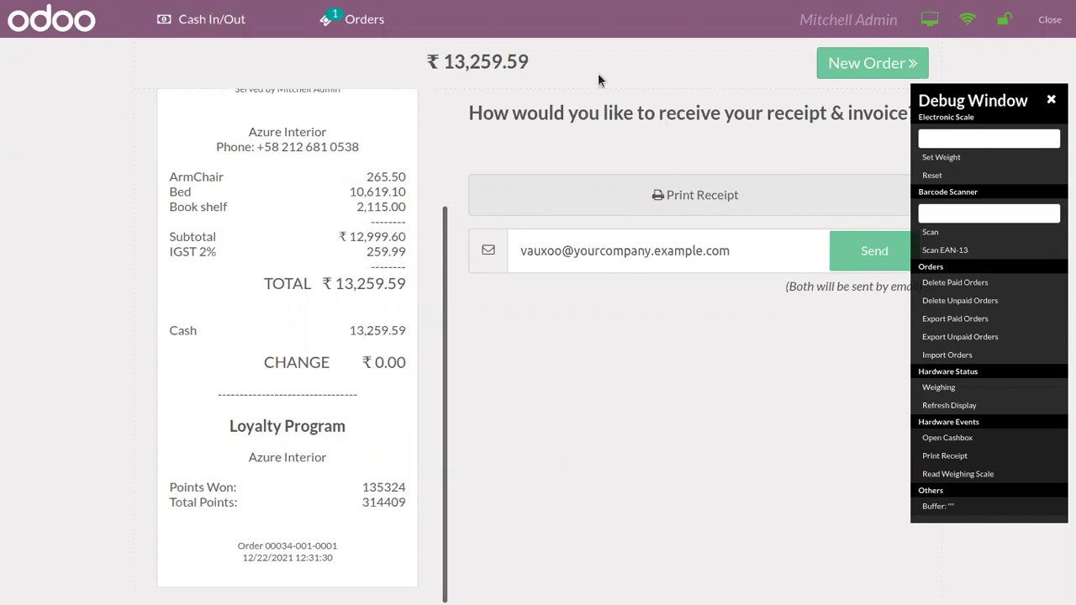
left_click(871, 68)
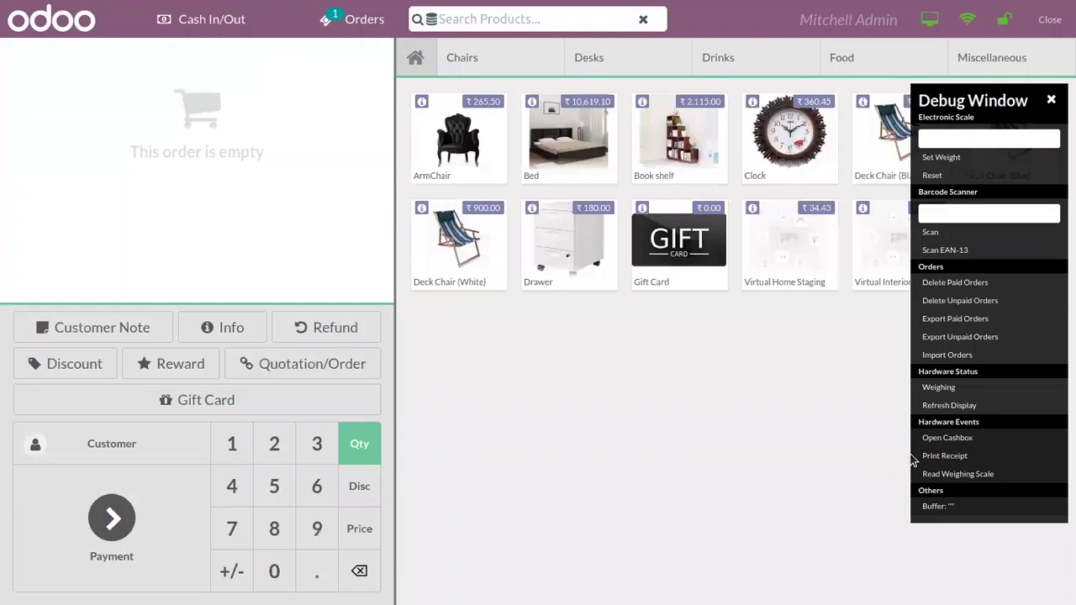
Record a Cash Out of ₹70 without a reason.
left_click(192, 30)
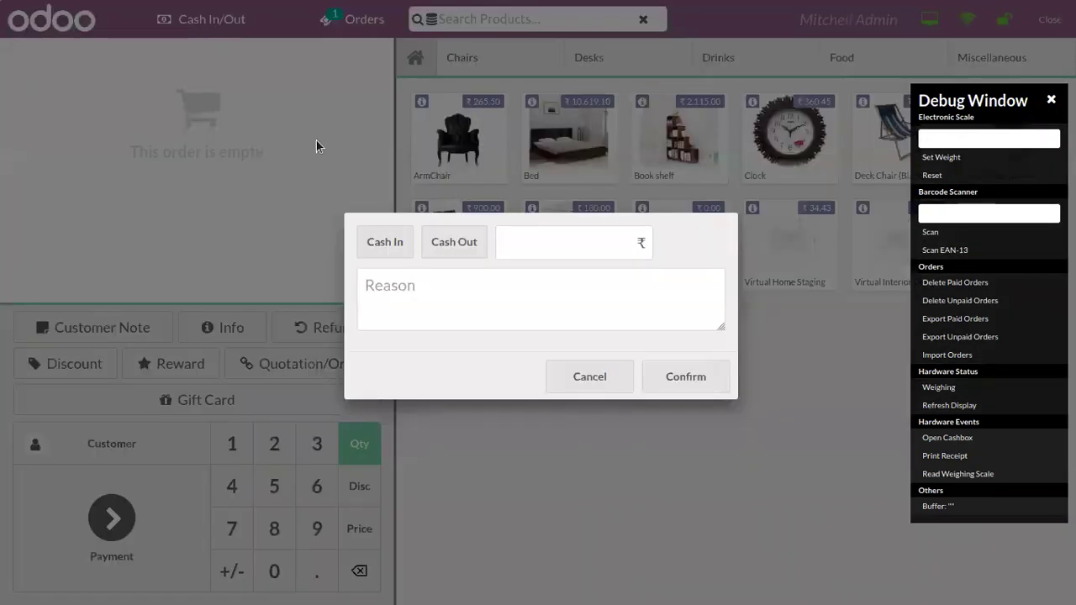
left_click(438, 241)
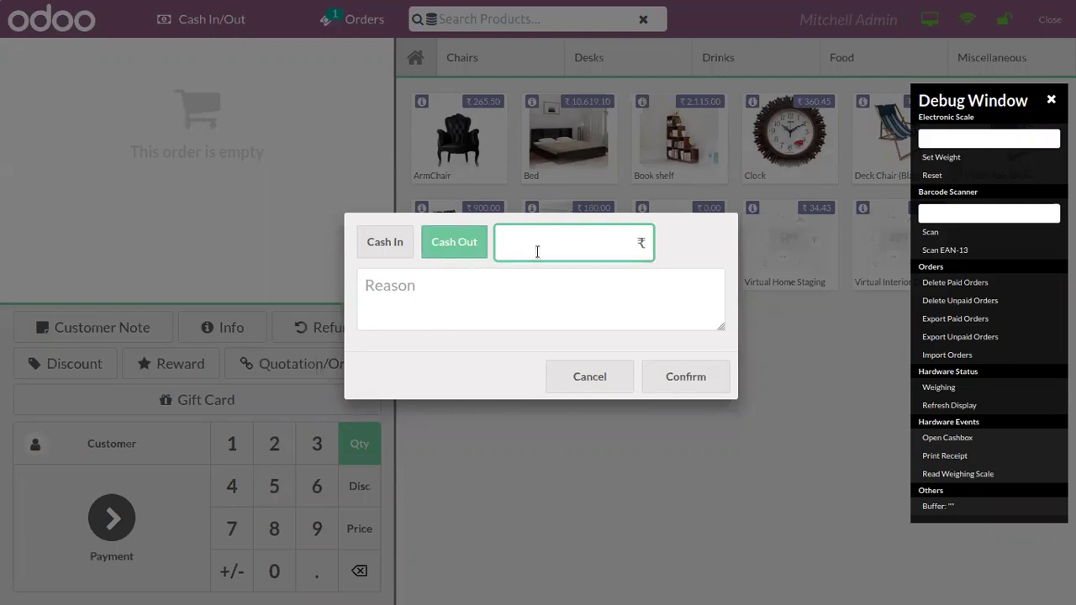
type("0")
left_click(567, 288)
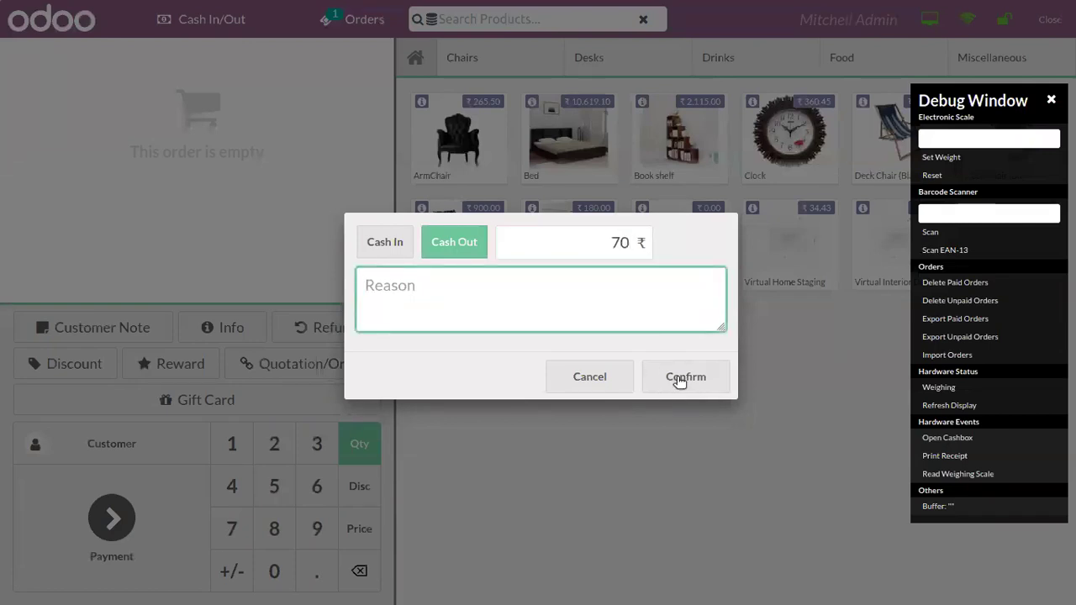
left_click(679, 379)
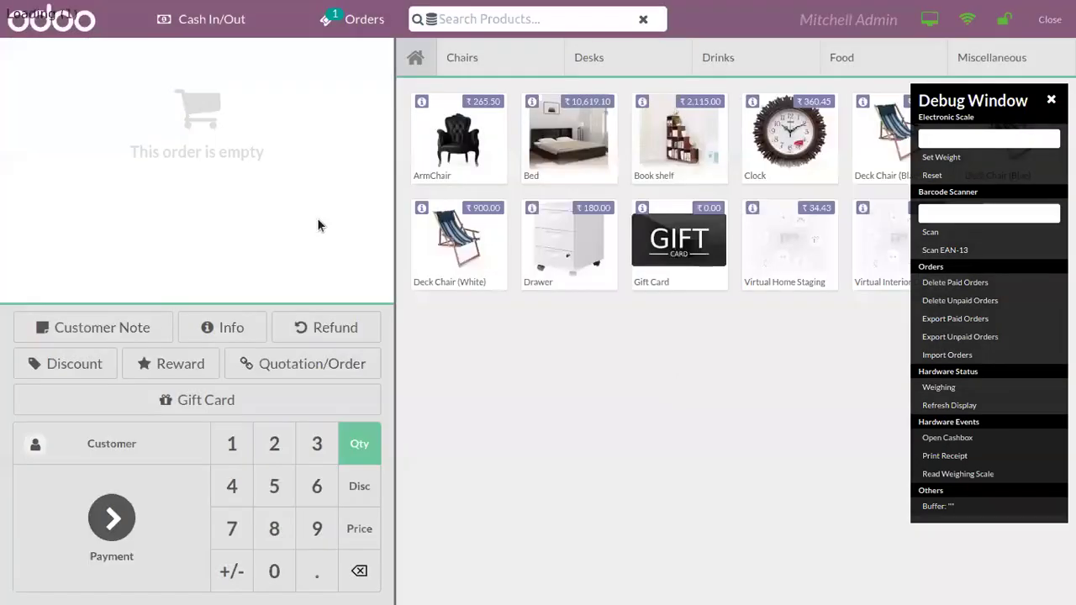
Record a Cash In of ₹100 without a reason.
left_click(202, 18)
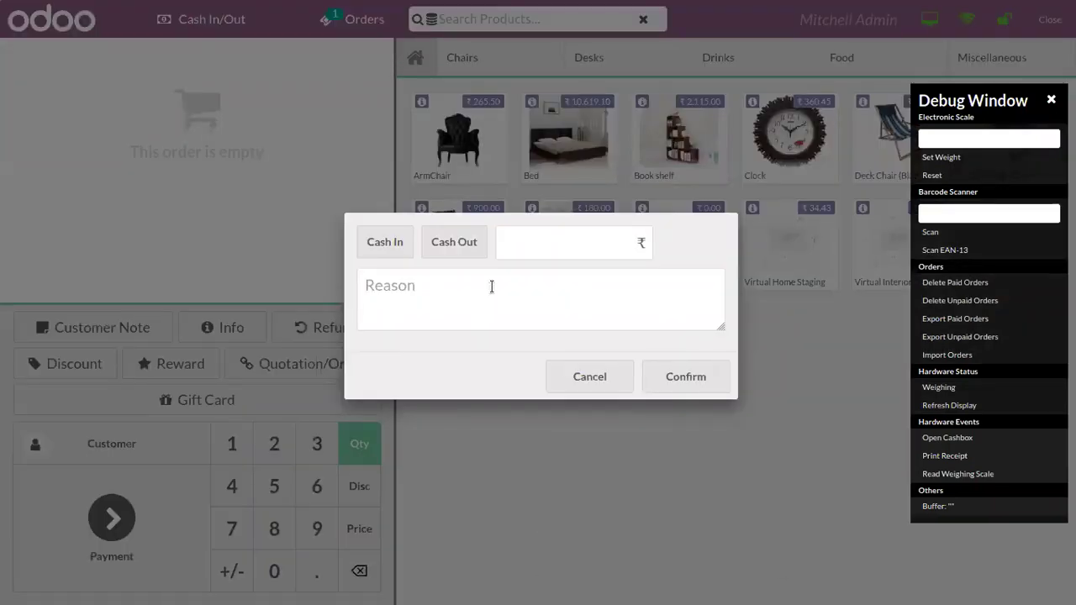
left_click(377, 236)
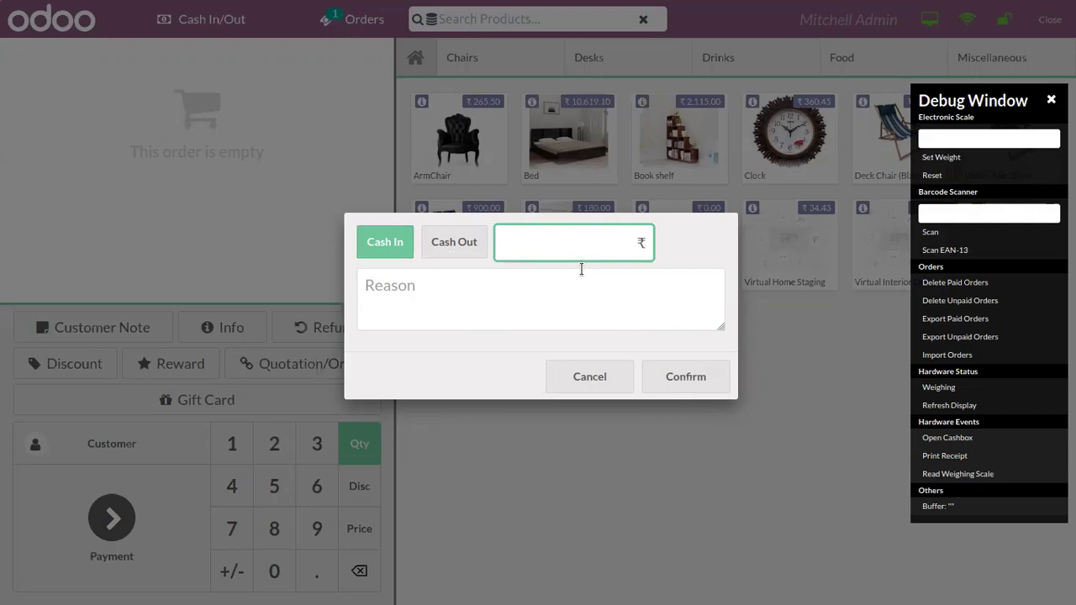
type("100")
left_click(679, 388)
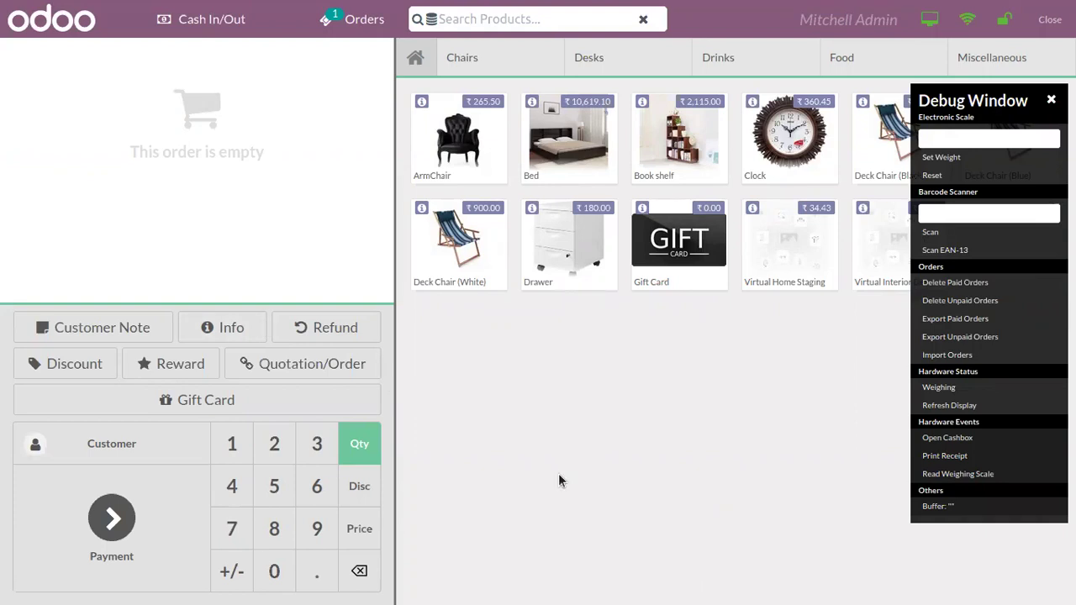
Close the session with 20289.59 counted cash, accepting the payments difference and posting a profit/loss journal entry.
left_click(1053, 22)
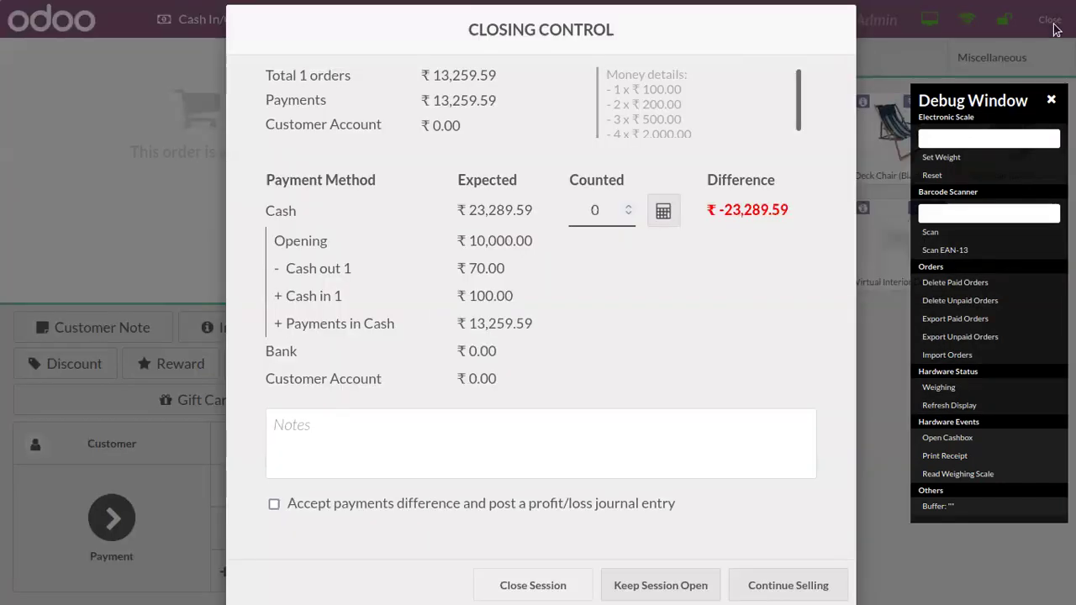
left_click(602, 212)
type("20")
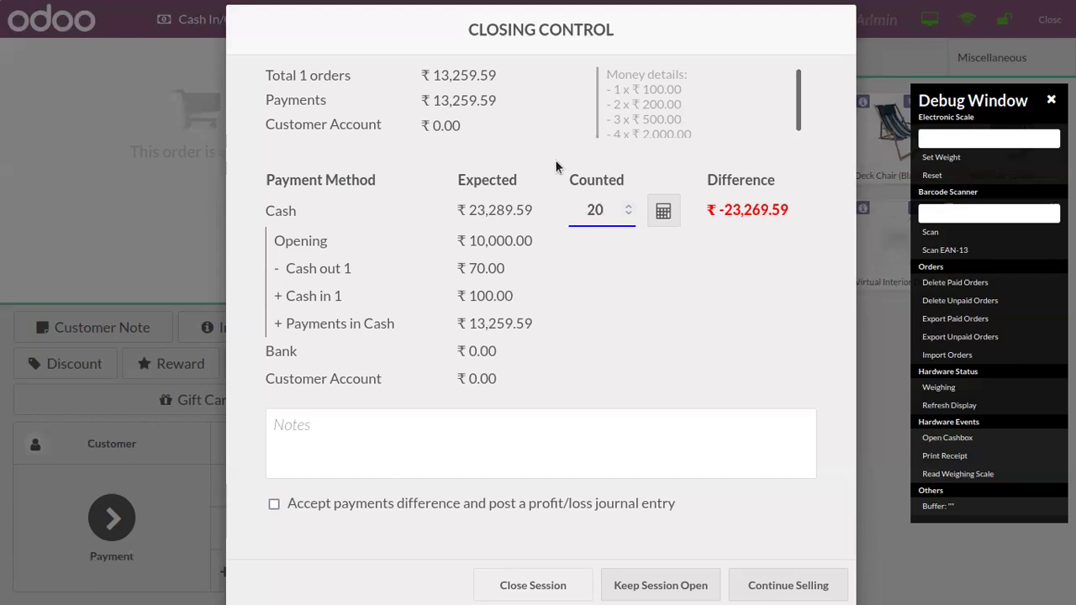
type("289.")
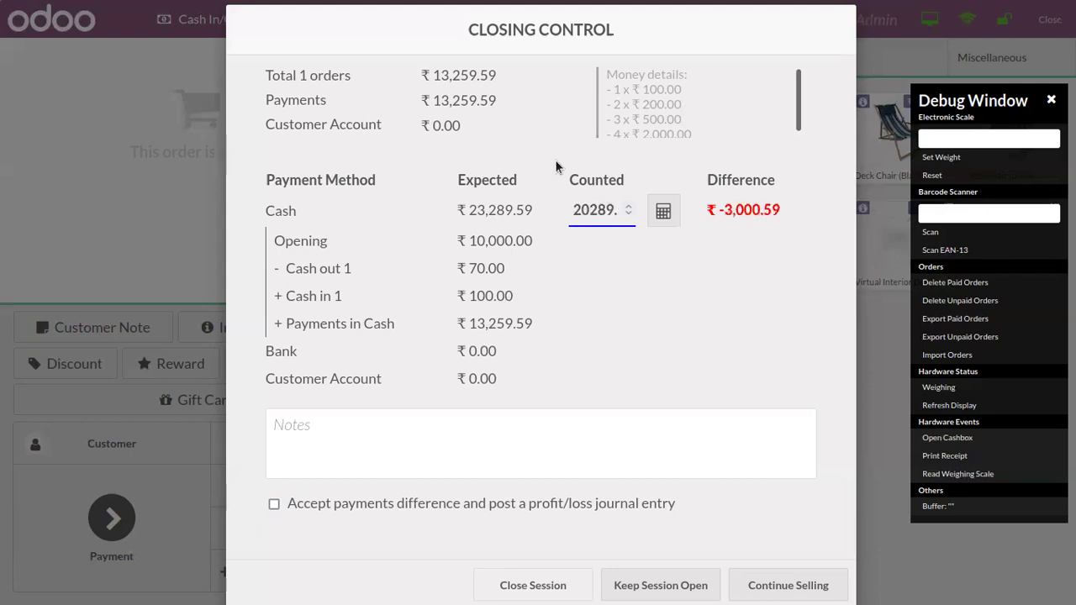
type("59")
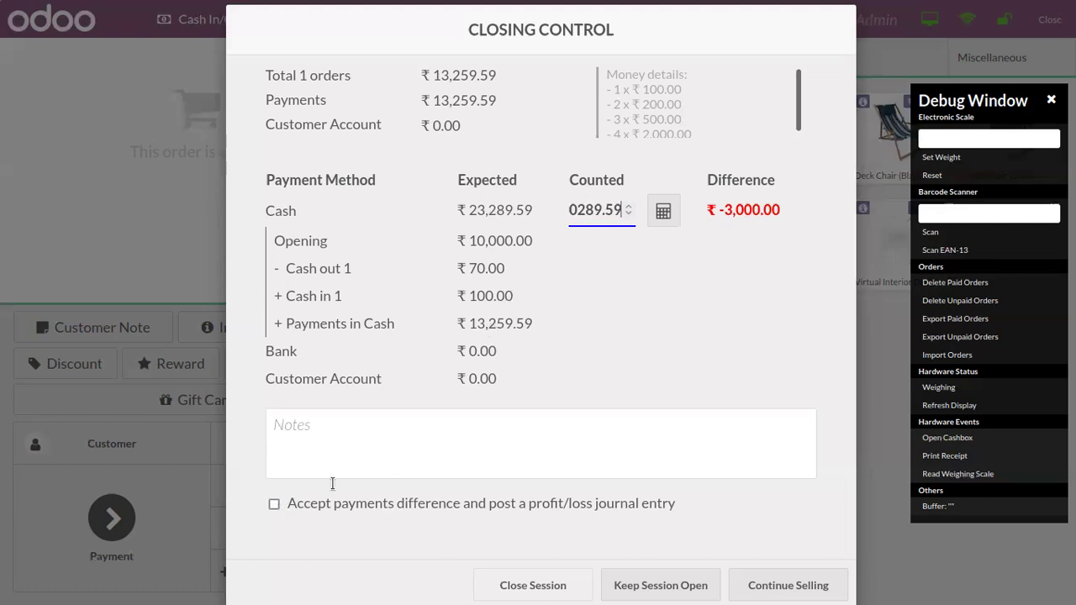
left_click(273, 506)
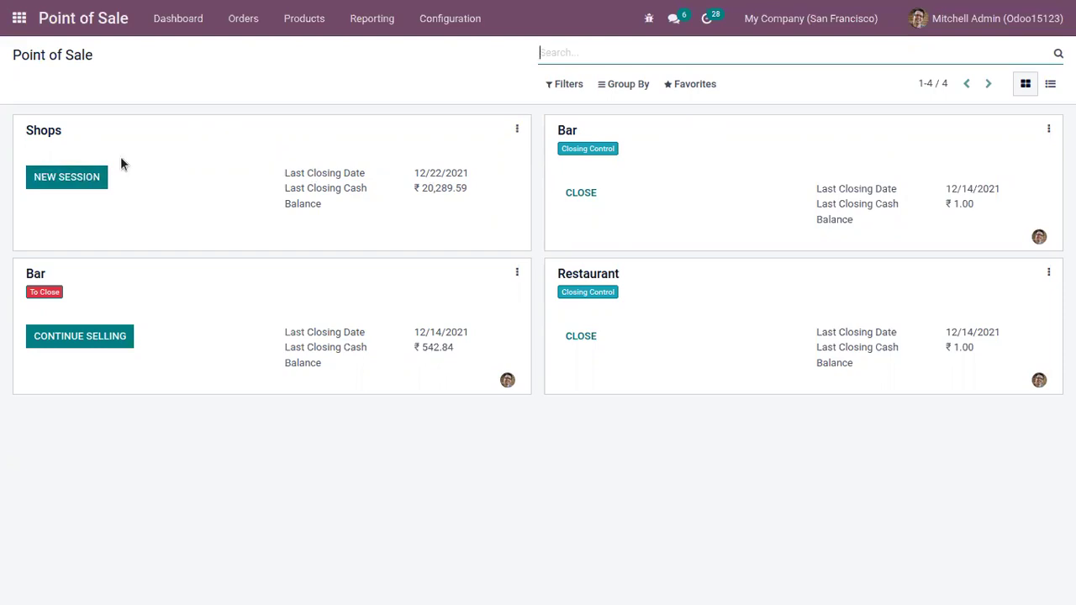
Switch to the Accounting app and open the Profit and Loss report.
left_click(19, 18)
left_click(265, 290)
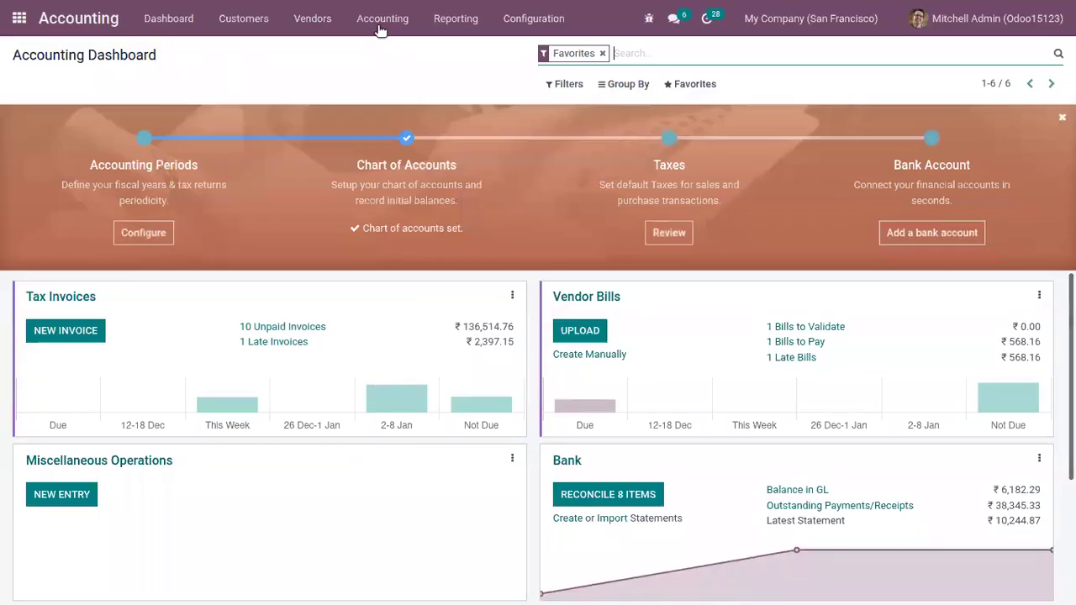
left_click(380, 25)
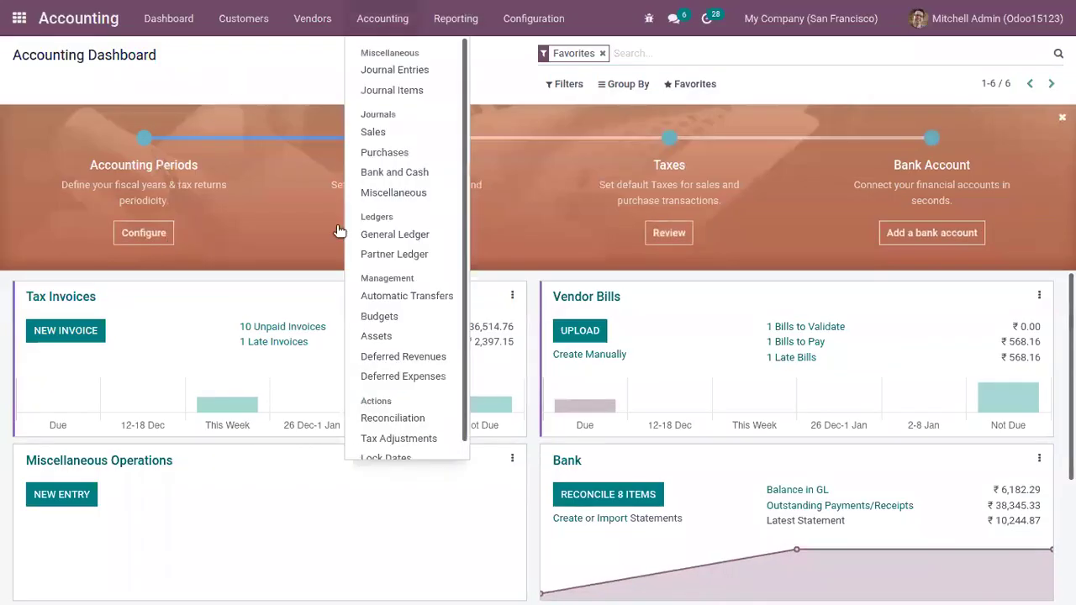
left_click(456, 18)
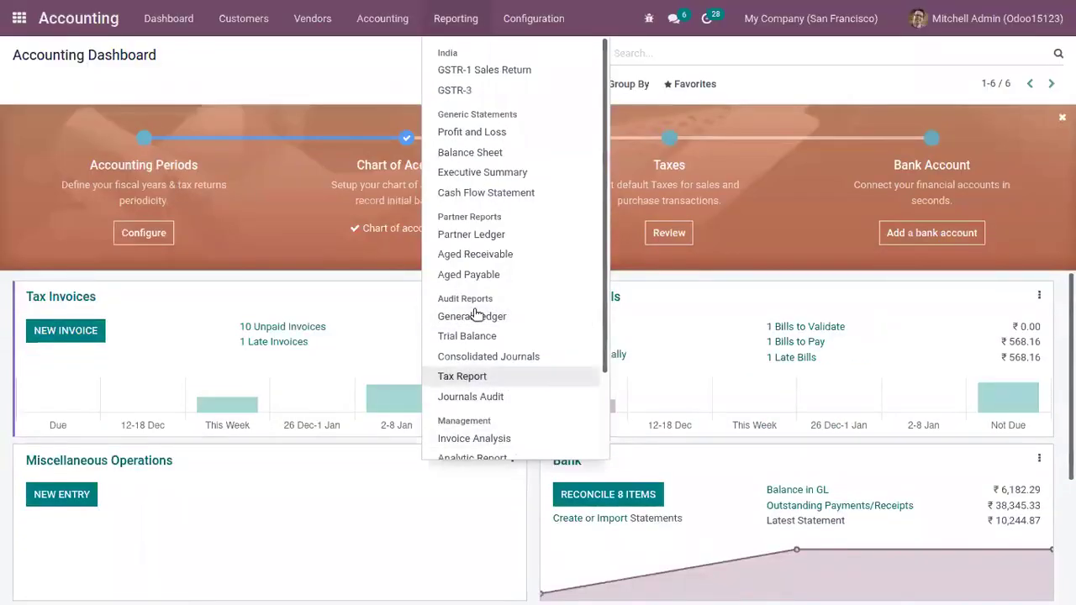
left_click(479, 132)
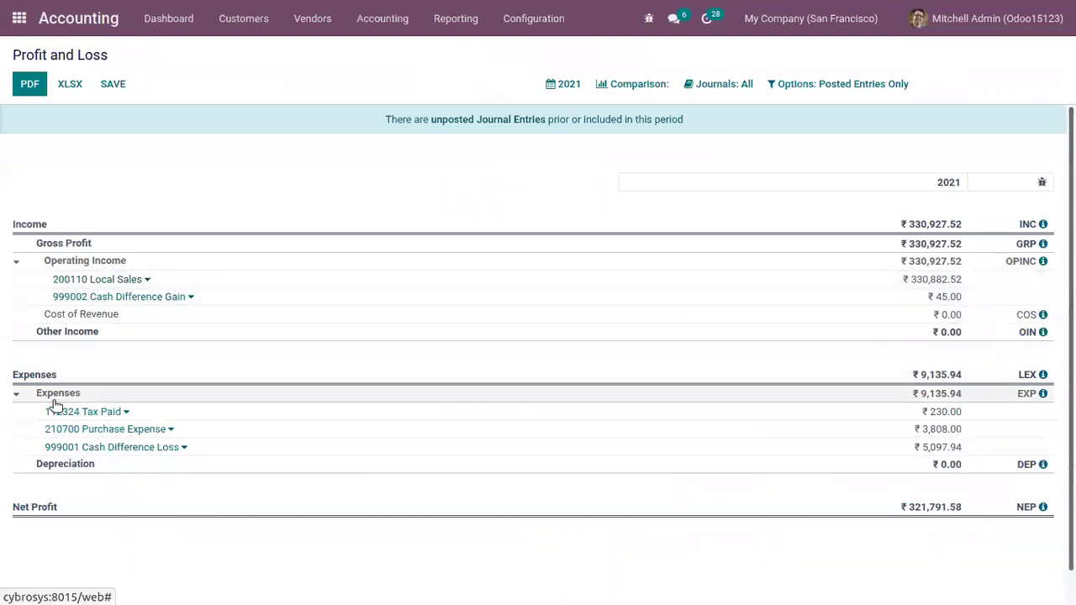
Review the journal items of account 999001 Cash Difference Loss, inspecting entry CSH1/2021/12/0028 and returning to the list.
left_click(125, 450)
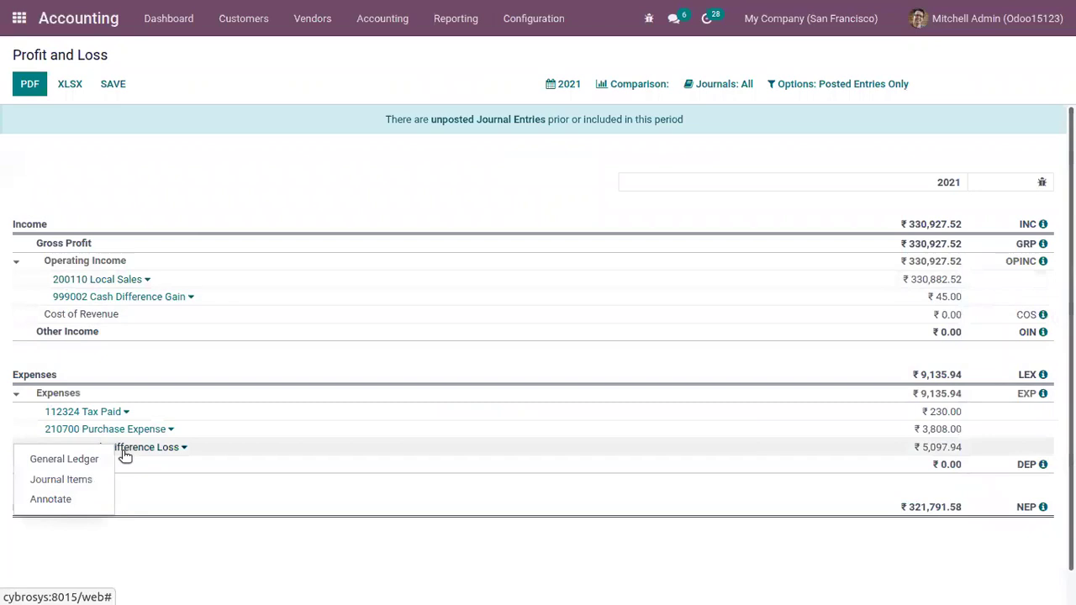
left_click(57, 481)
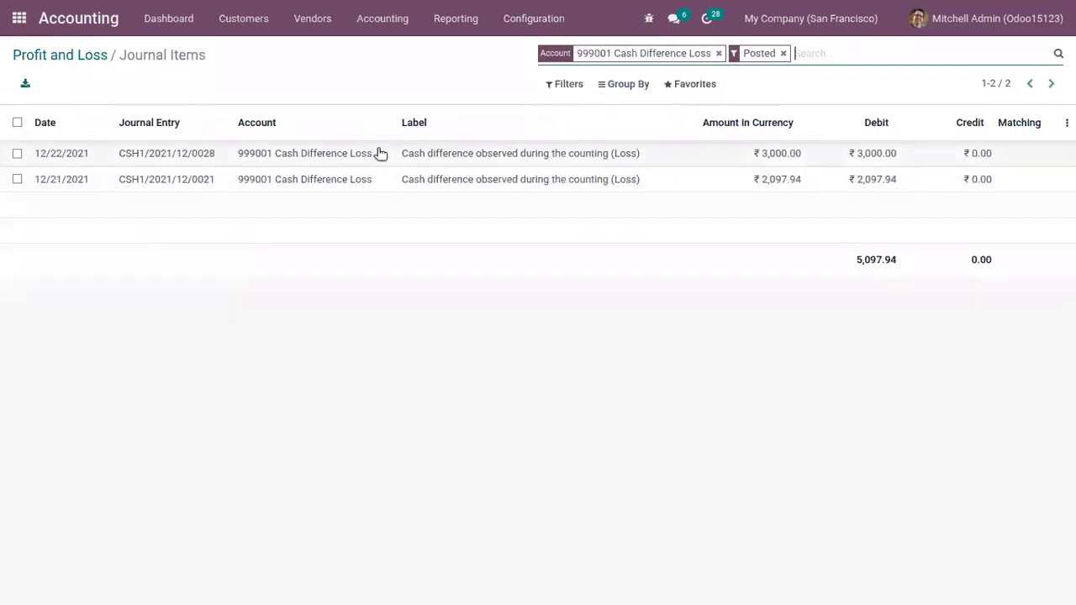
left_click(708, 151)
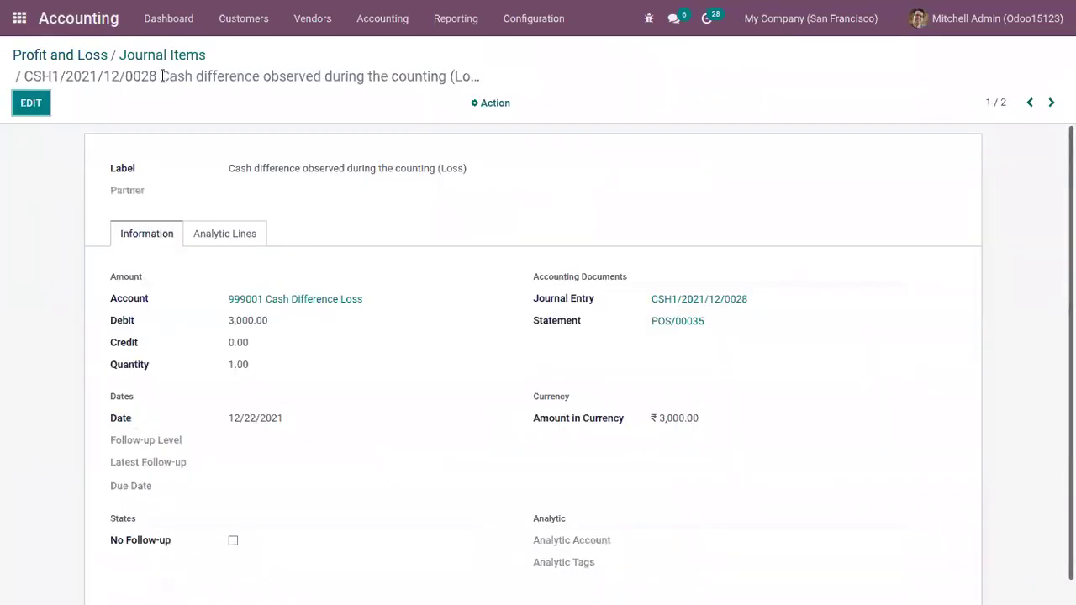
left_click(143, 56)
Switch to the Point of Sale app and look through the sessions list, down to its oldest records, for session statuses.
left_click(18, 18)
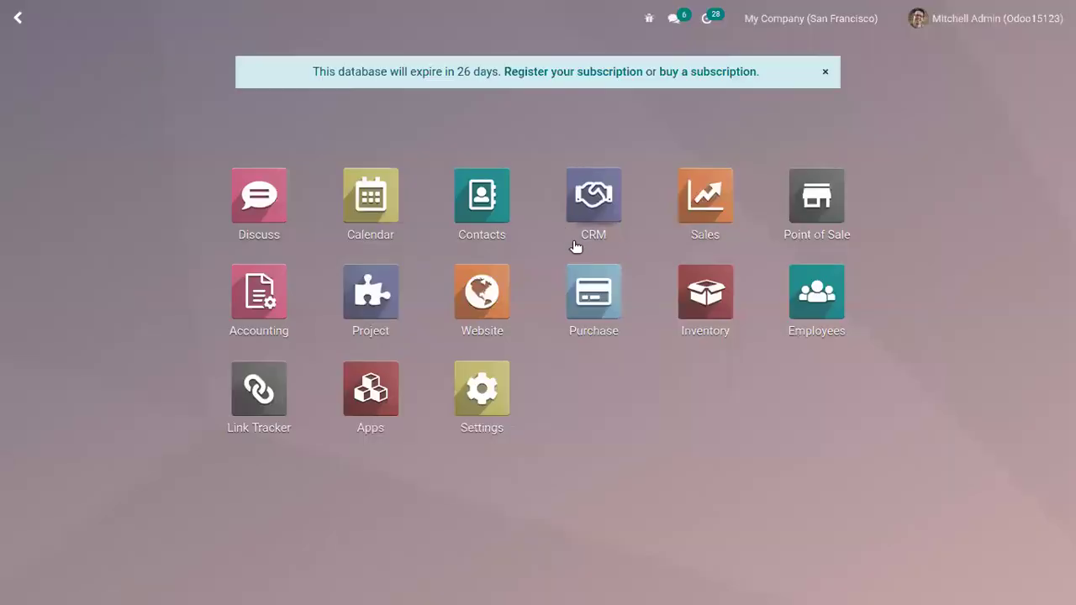
left_click(817, 202)
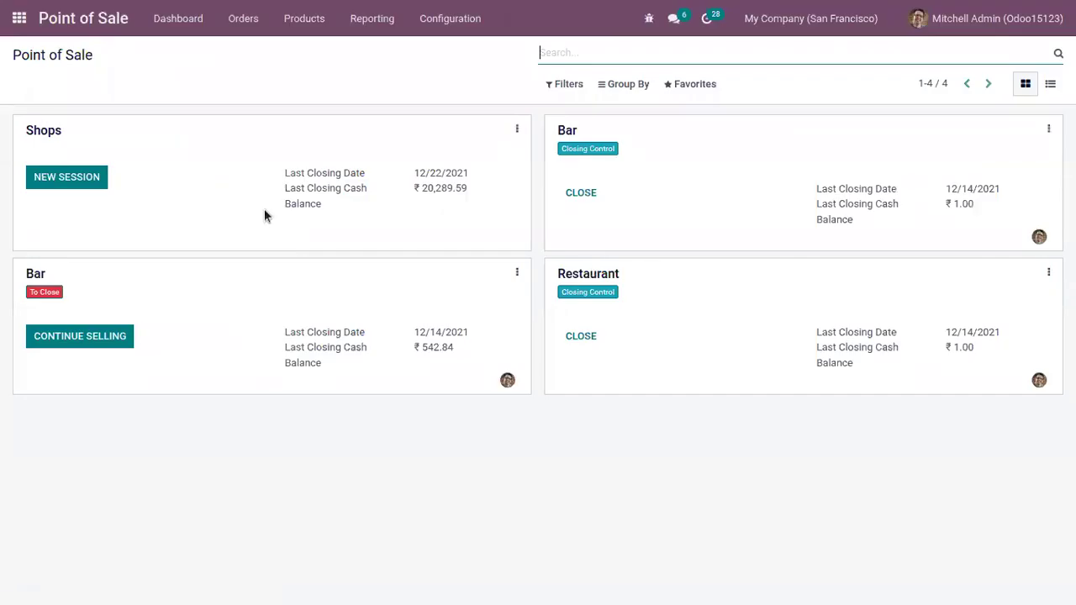
left_click(242, 20)
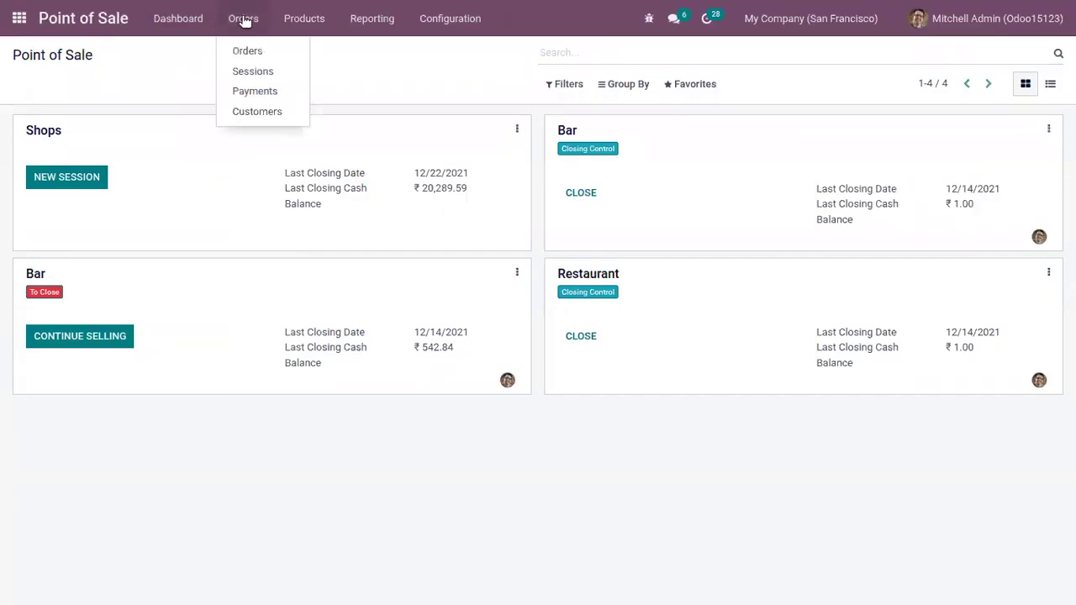
left_click(271, 71)
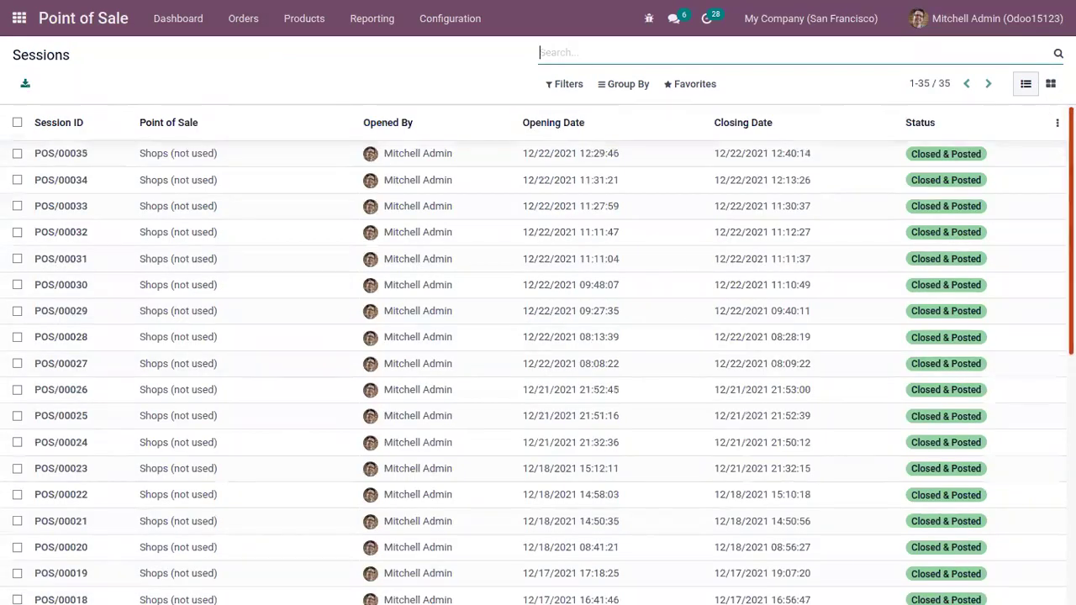
scroll(538, 353, "down", 5)
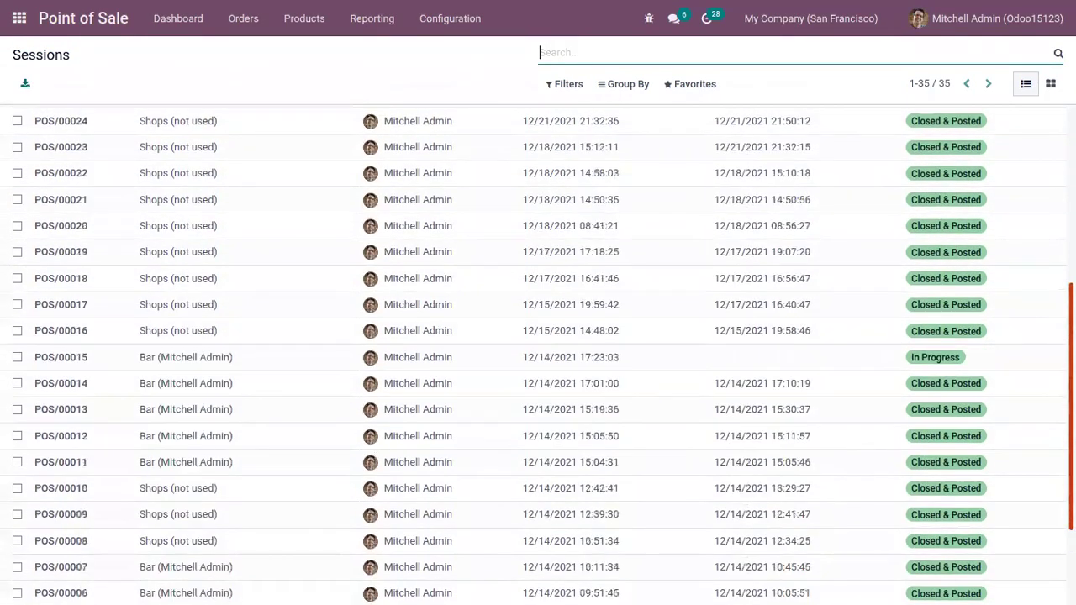
scroll(1033, 323, "down", 1)
scroll(1033, 323, "up", 2)
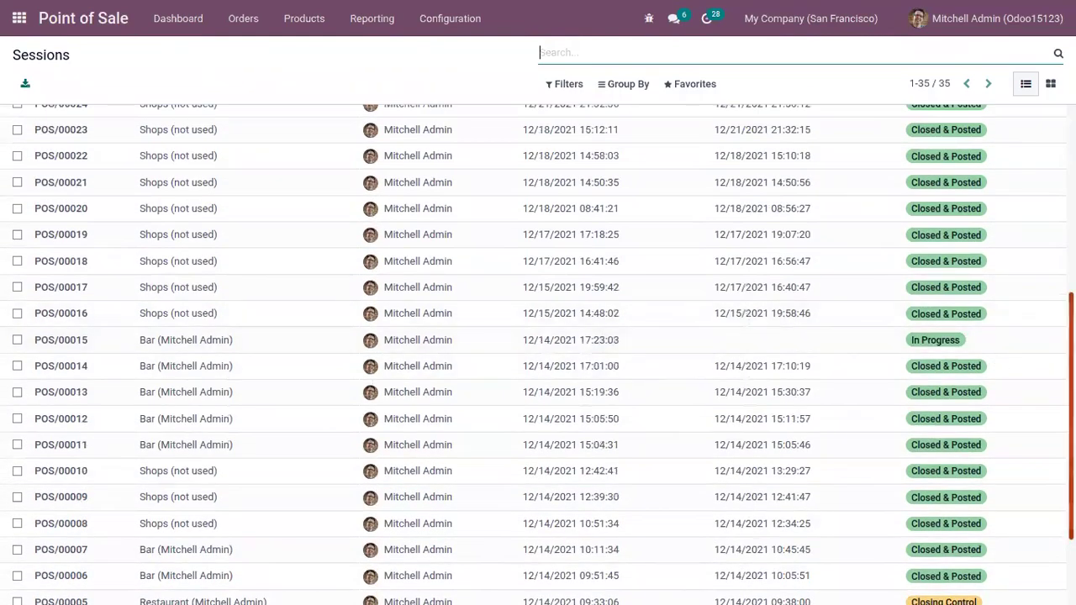
scroll(1072, 378, "down", 2)
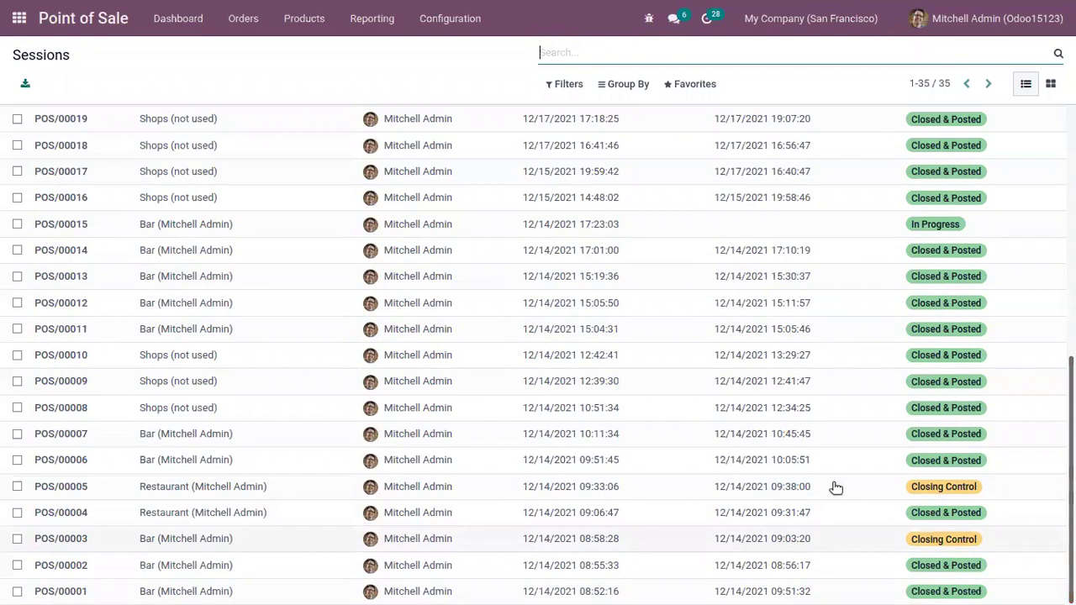
Open Restaurant session POS/00005, examine its status, orders and payments, and return to the sessions list.
left_click(670, 492)
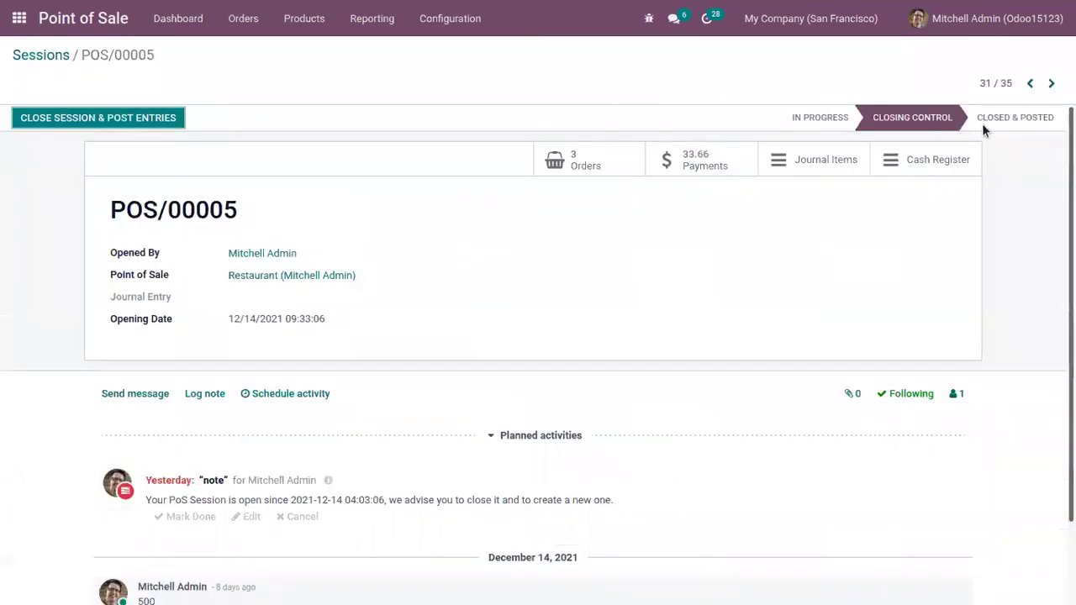
mouse_move(1001, 120)
left_click(597, 162)
left_click(118, 55)
left_click(714, 168)
left_click(116, 55)
left_click(48, 55)
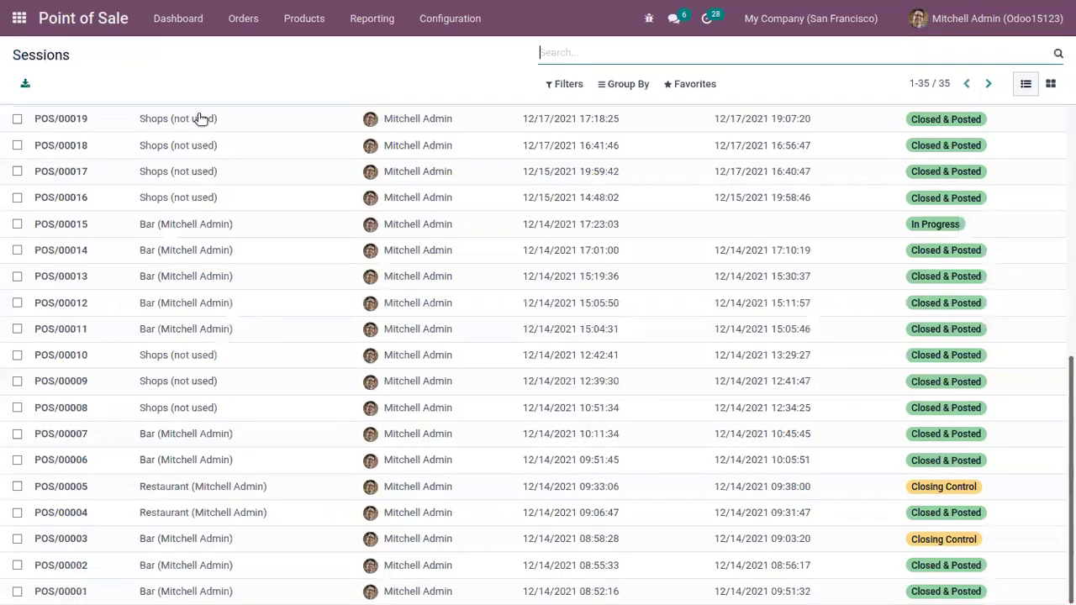
Inspect the in-progress Bar session POS/00015 and continue selling in it.
scroll(768, 288, "up", 1)
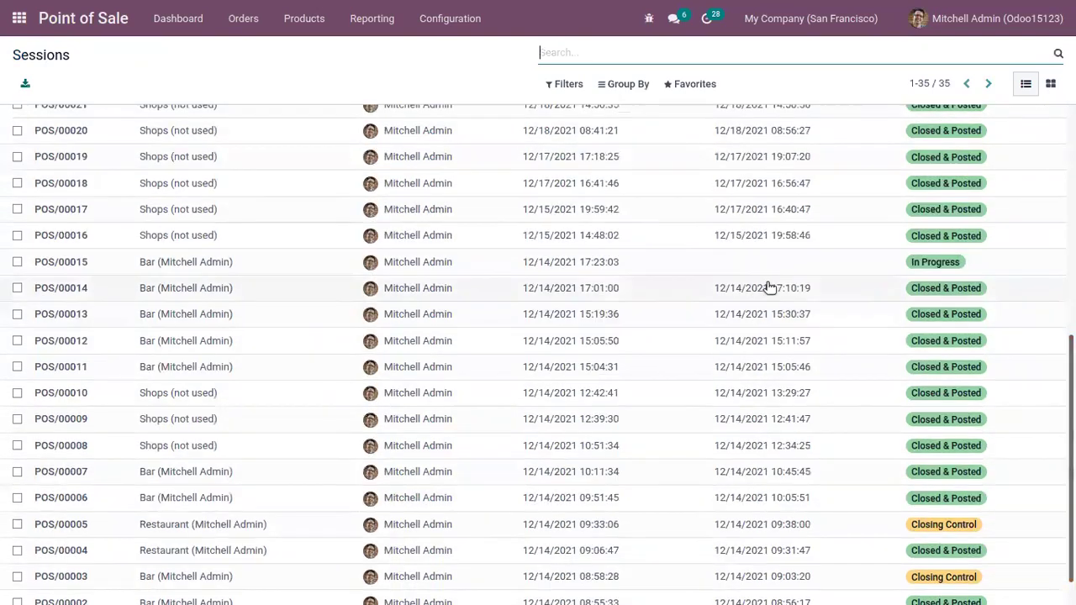
left_click(748, 261)
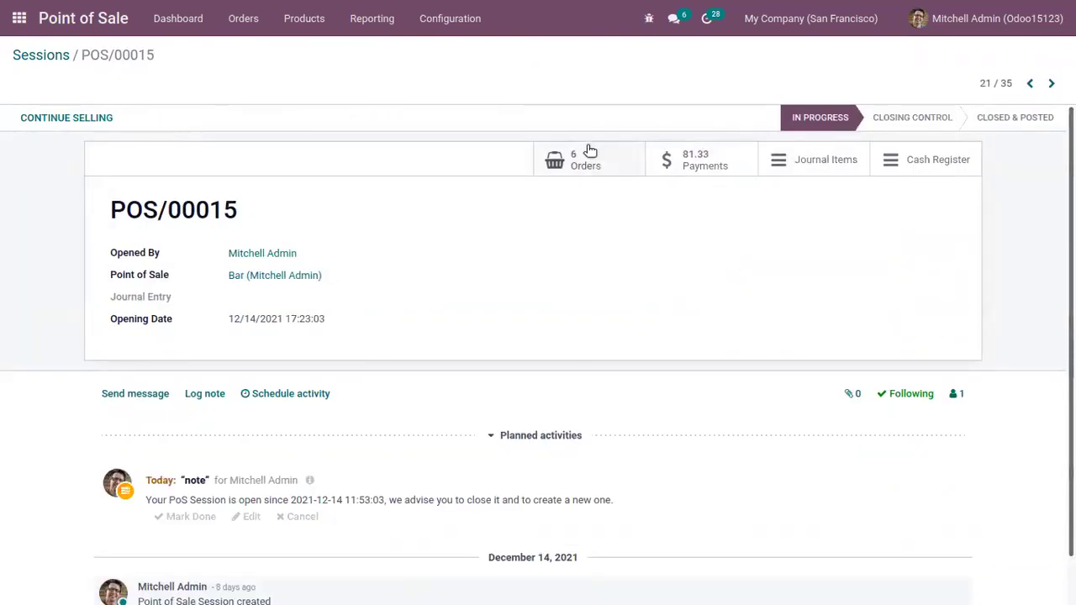
left_click(46, 57)
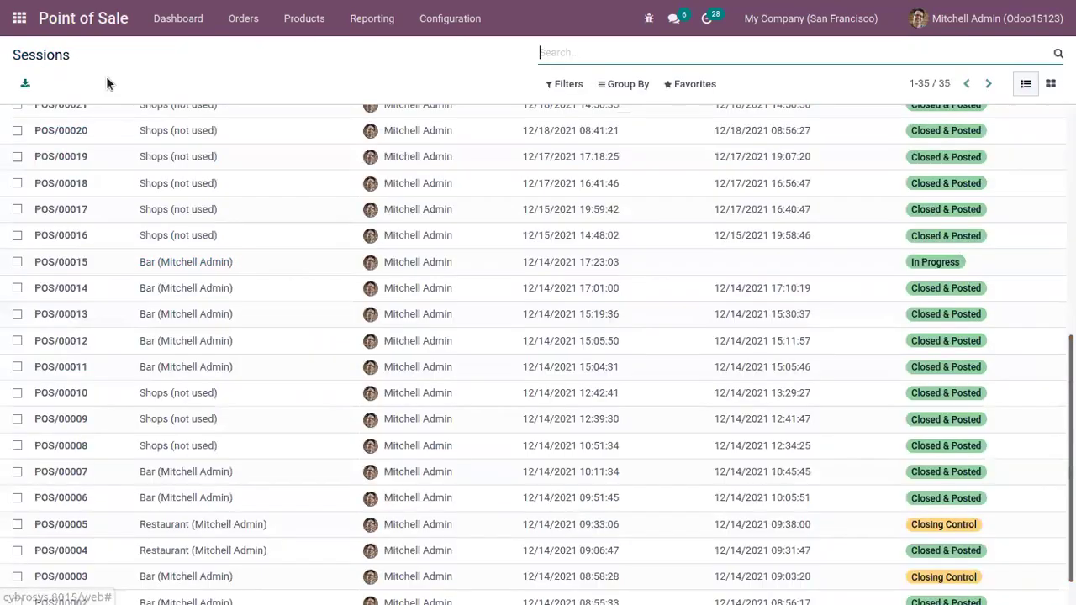
left_click(702, 257)
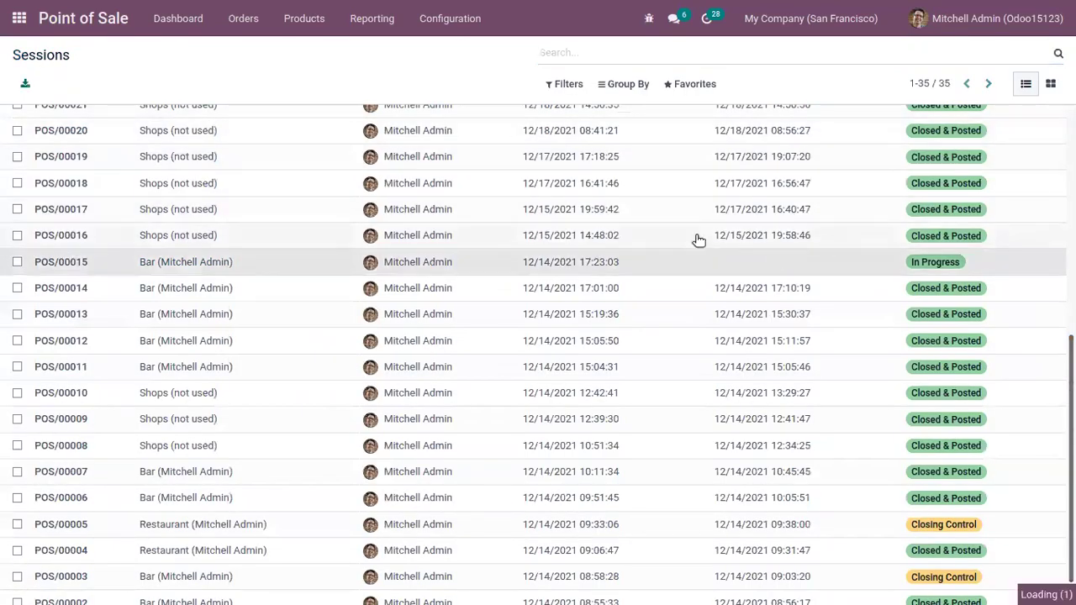
left_click(87, 119)
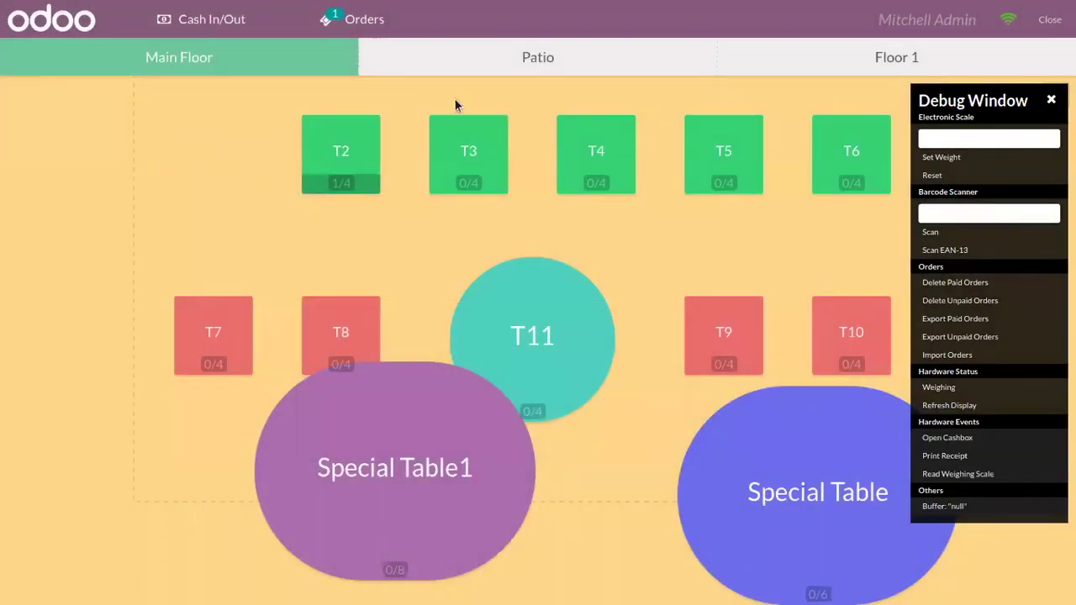
Sell one Coca-Cola at Main Floor table T3, paid fully in cash, and finish the order to return to the floor plan.
left_click(464, 138)
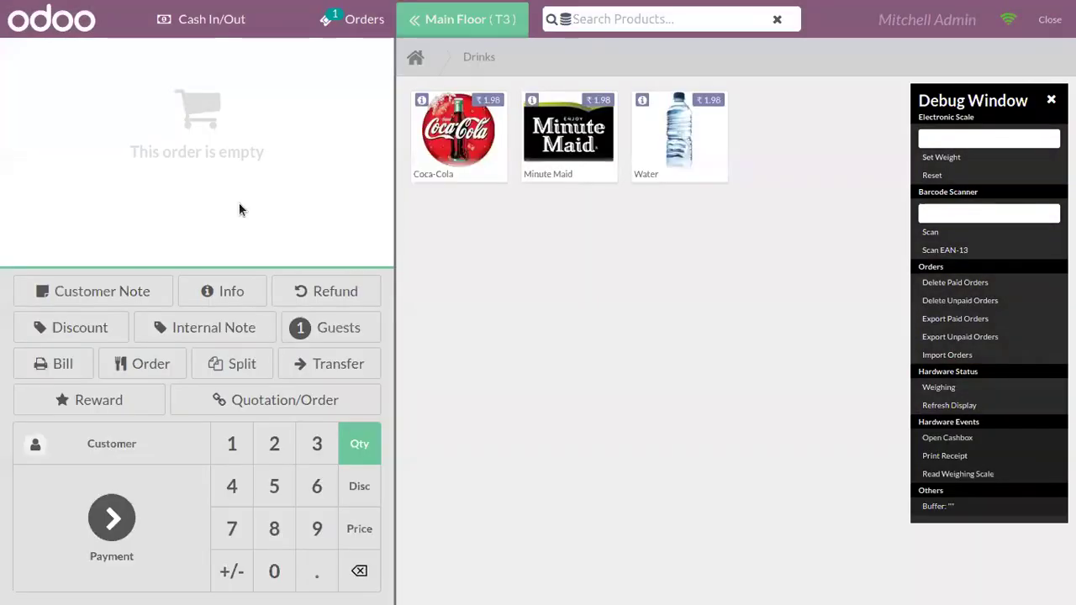
left_click(500, 147)
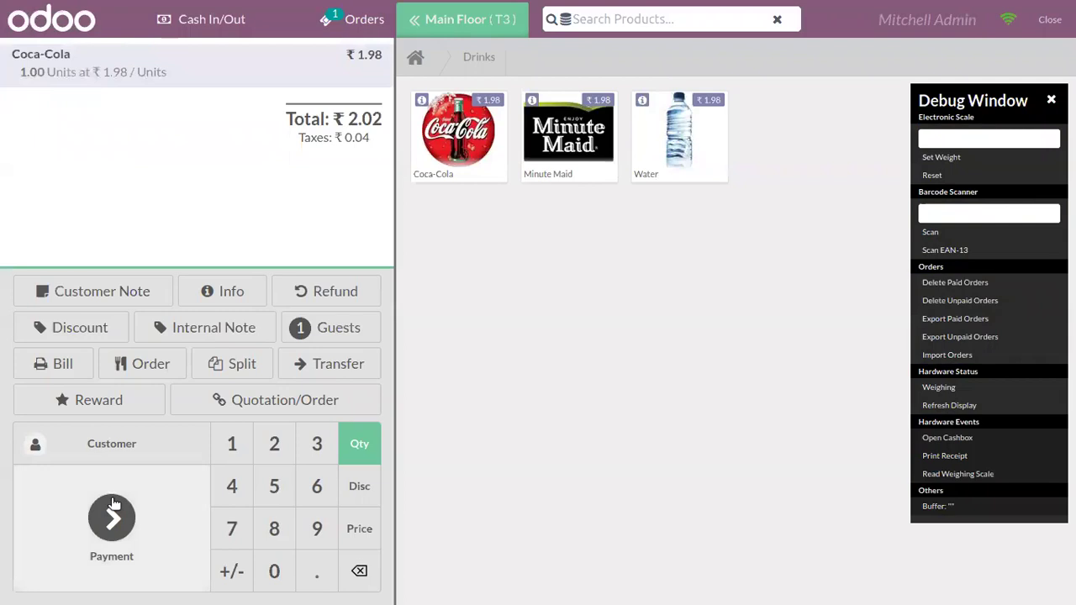
left_click(118, 516)
left_click(279, 139)
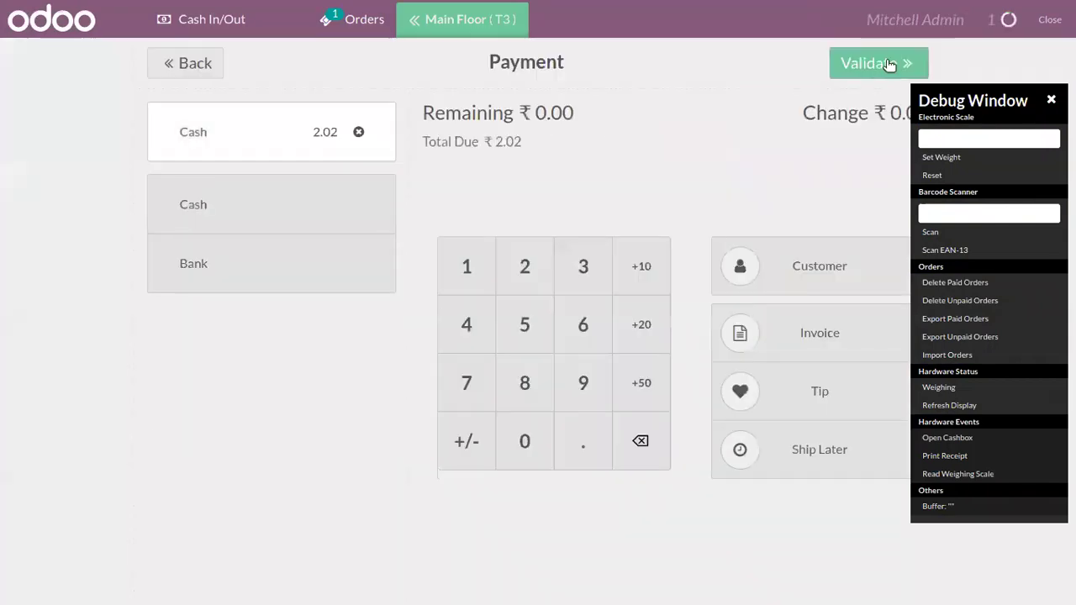
left_click(847, 64)
left_click(872, 63)
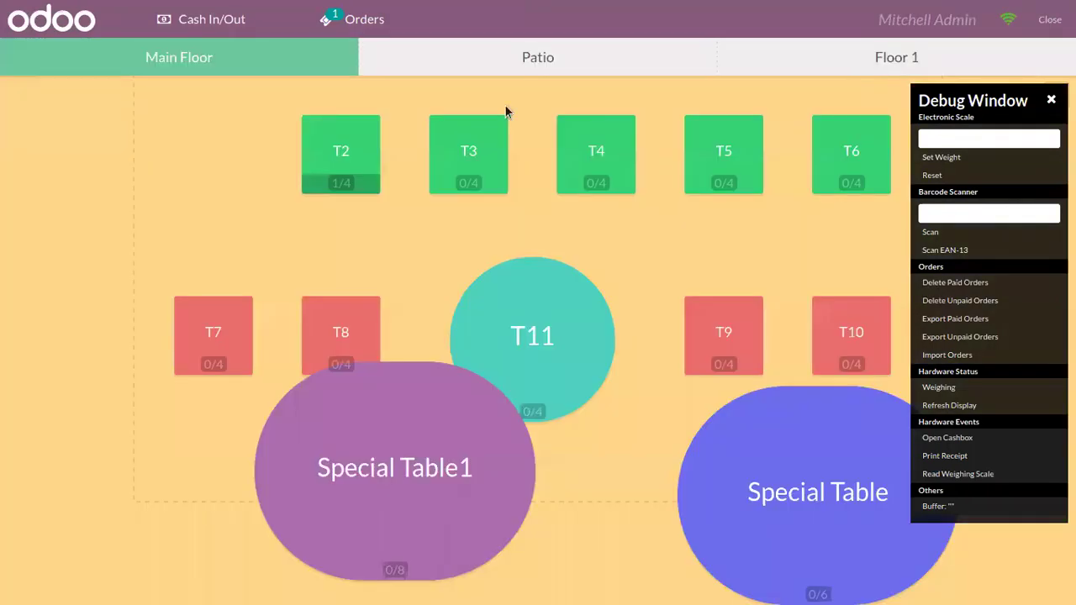
Sell another Coca-Cola in a second order at table T3 and validate its cash payment.
left_click(465, 142)
left_click(477, 146)
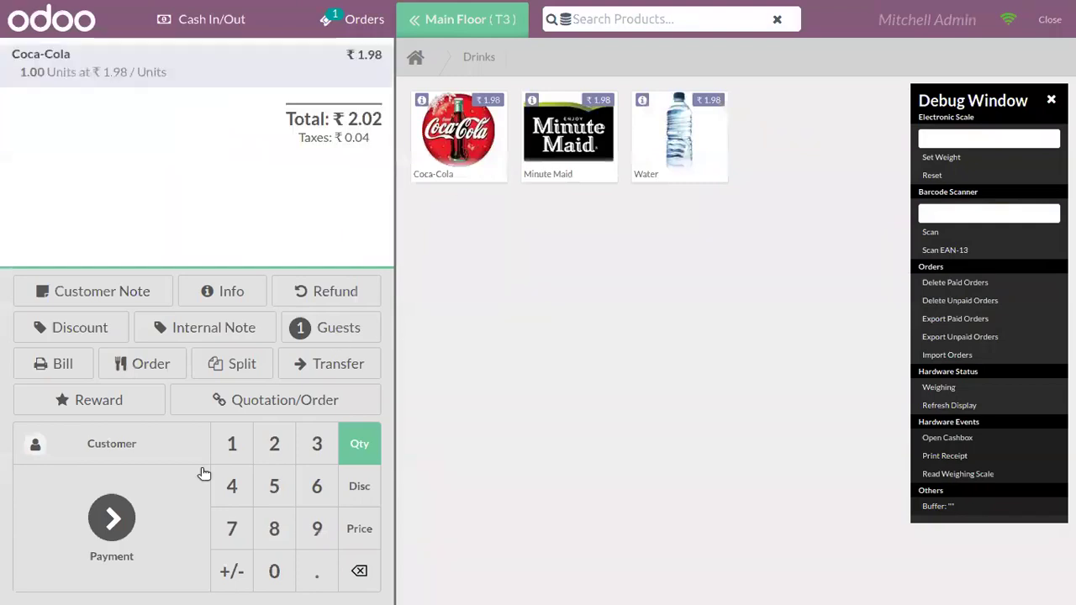
left_click(139, 481)
left_click(249, 134)
left_click(867, 64)
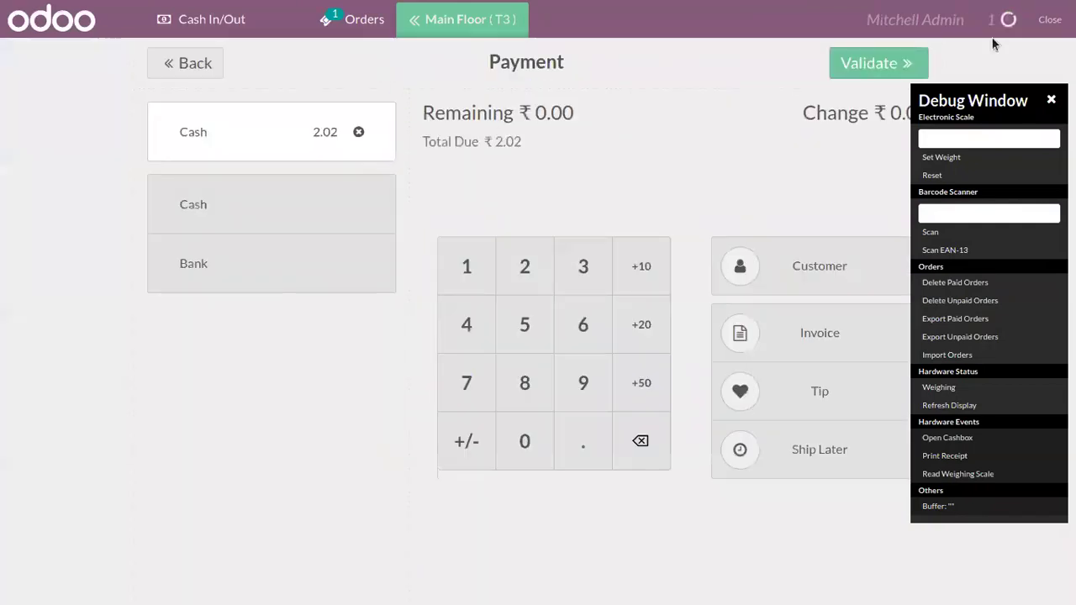
Try to close the Bar session with 628.21 counted cash.
left_click(1050, 19)
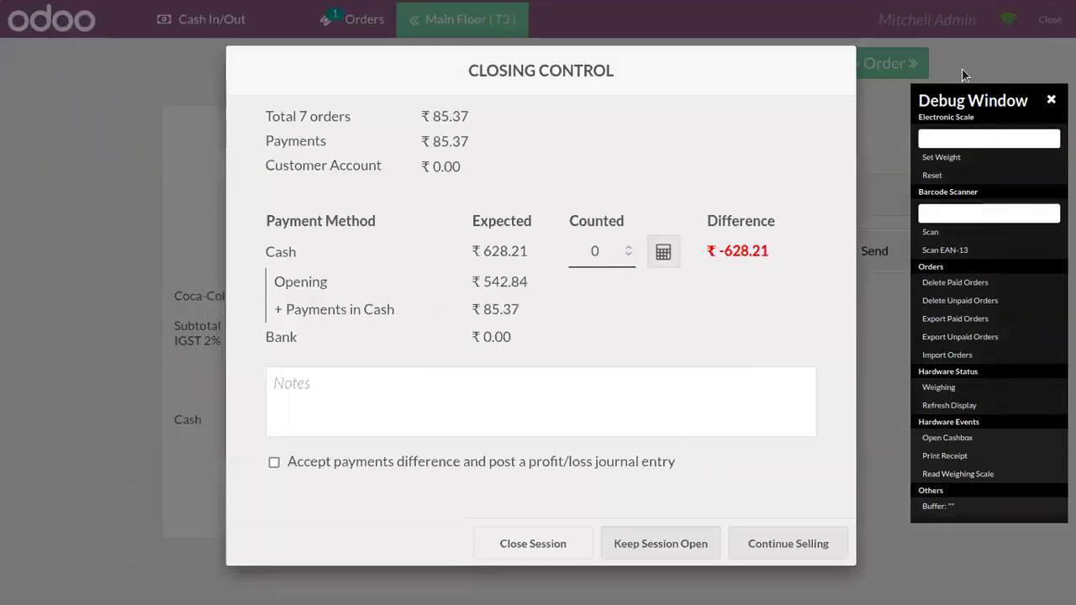
left_click(613, 251)
key("BackSpace")
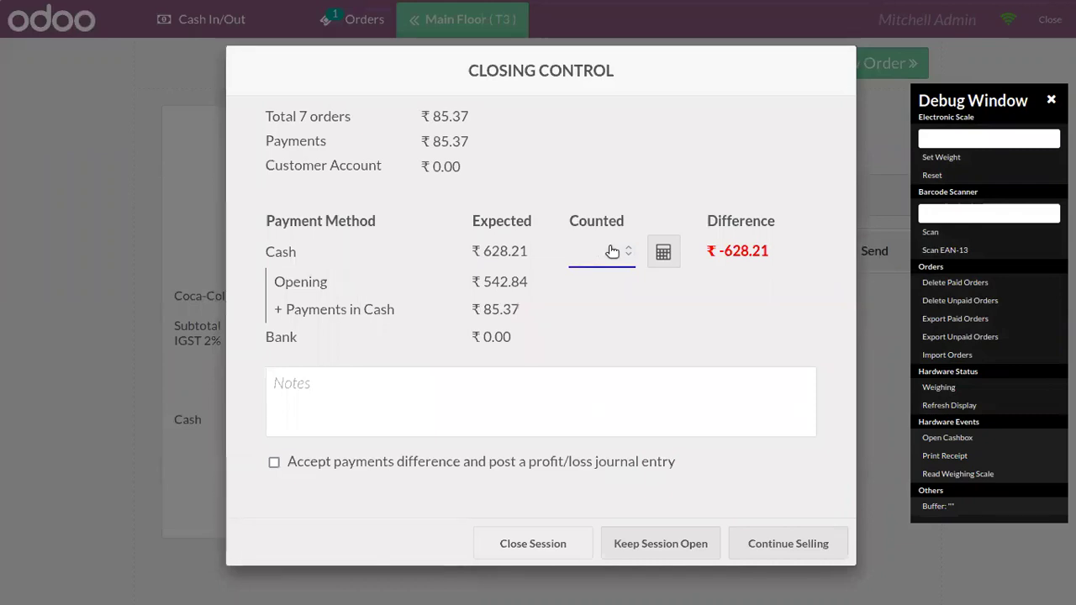
type("628.21")
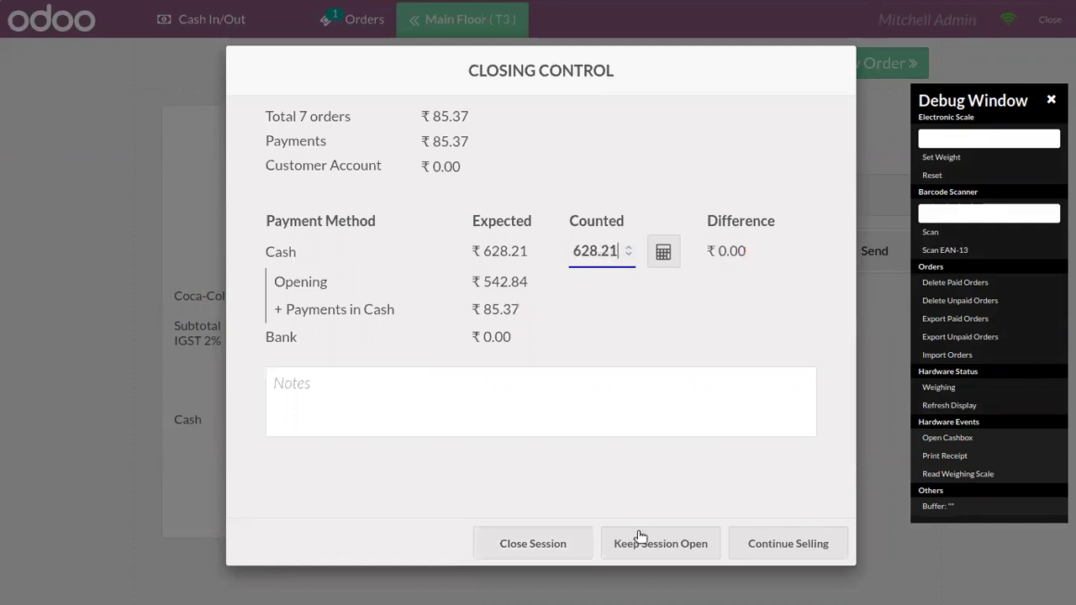
left_click(562, 550)
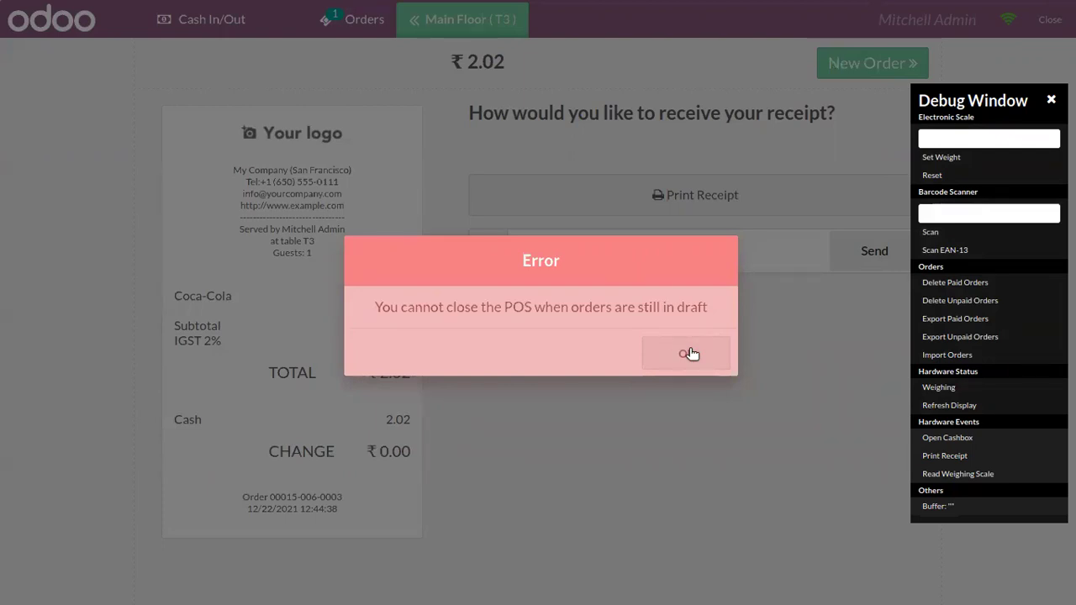
left_click(690, 354)
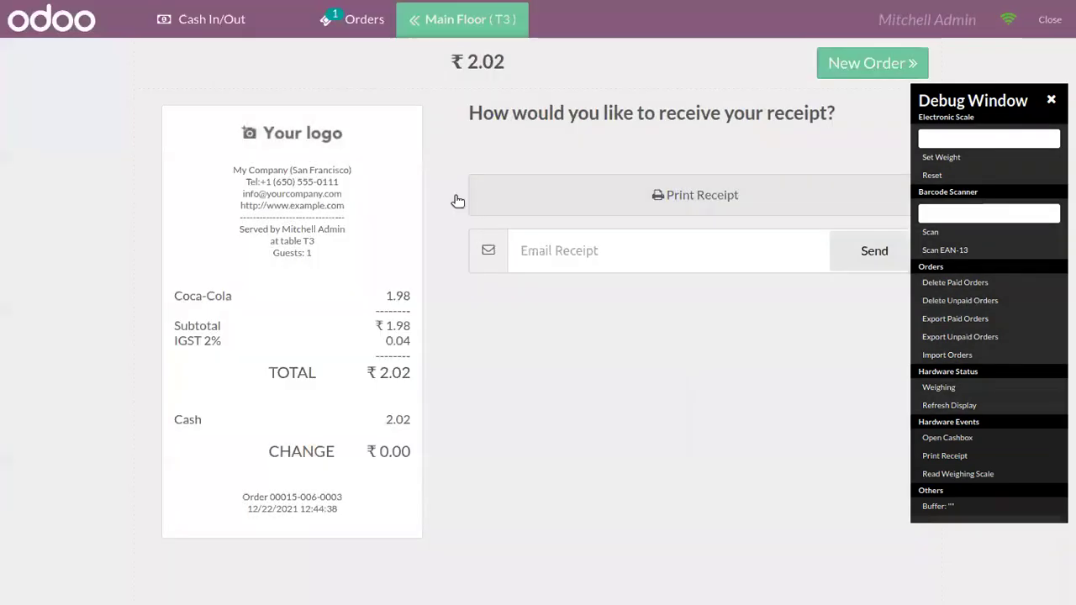
Check the session's active orders for drafts and leave the selling screen for the Point of Sale dashboard.
left_click(325, 19)
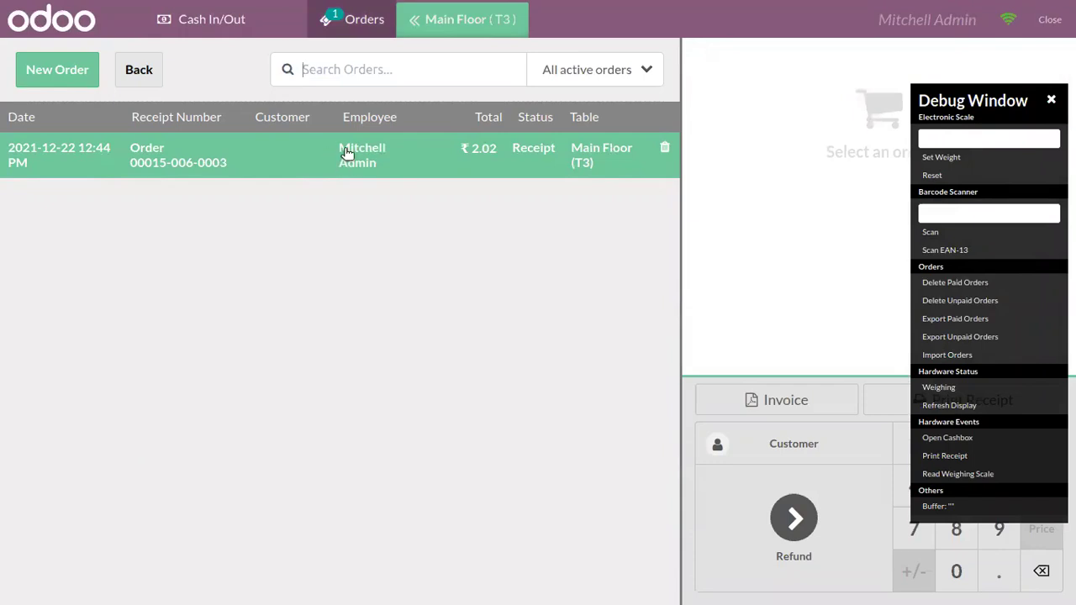
left_click(1061, 22)
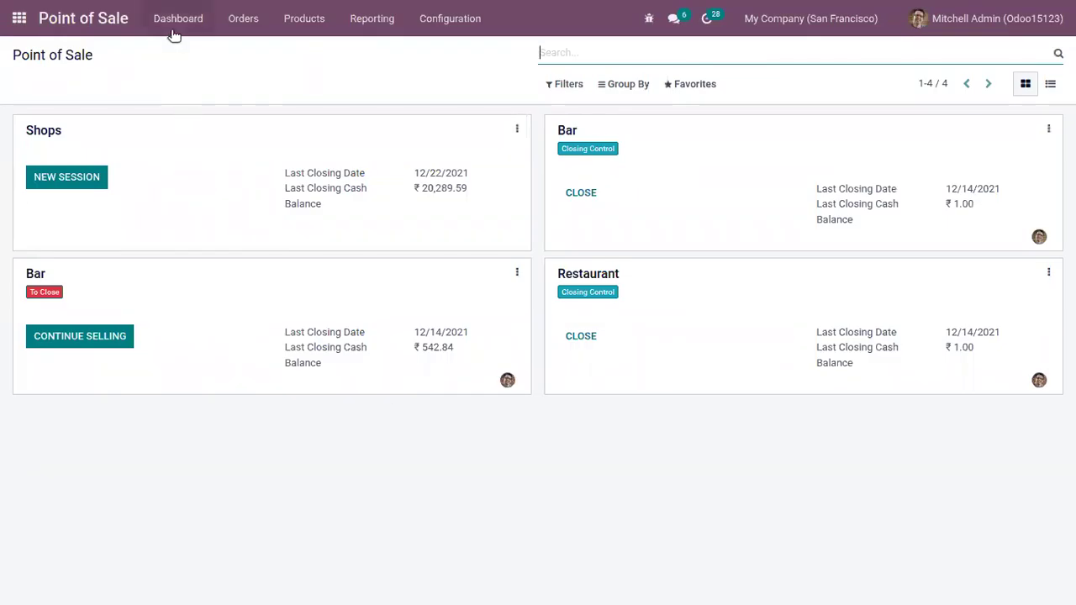
View the Point of Sale payments grouped by payment method and reopen the sessions list.
left_click(249, 20)
left_click(267, 88)
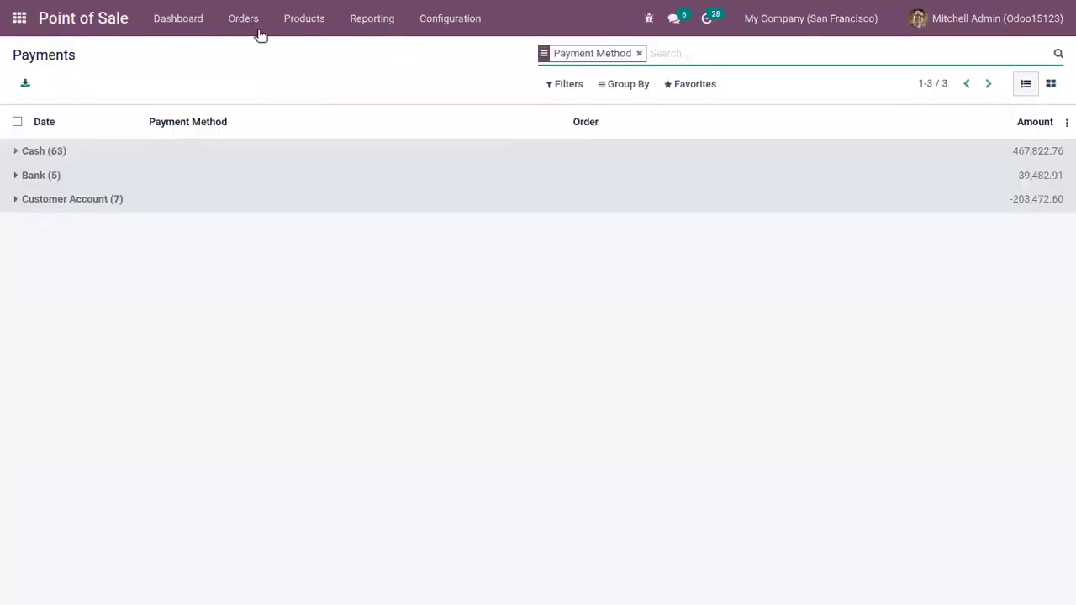
left_click(245, 18)
left_click(276, 71)
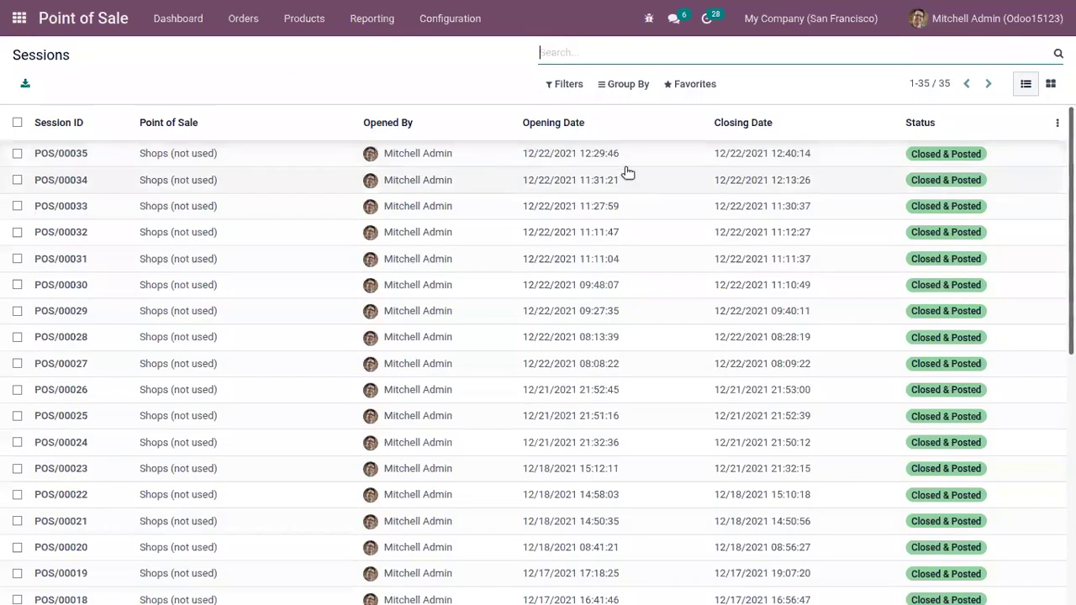